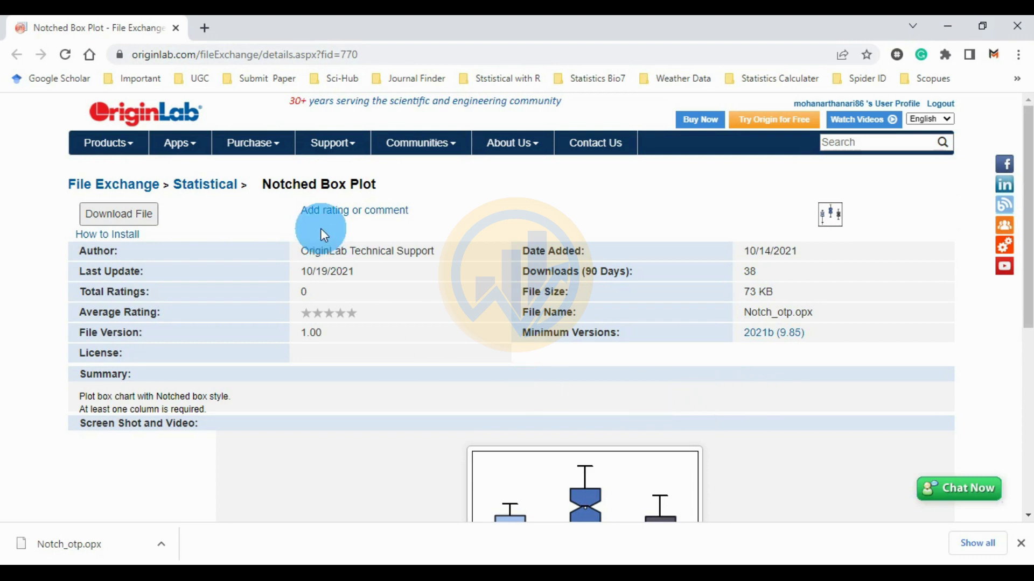
# Step: Select the 'Notched Box Plot' heading text on the OriginLab File Exchange page
pyautogui.moveTo(262, 193); pyautogui.dragTo(380, 193)
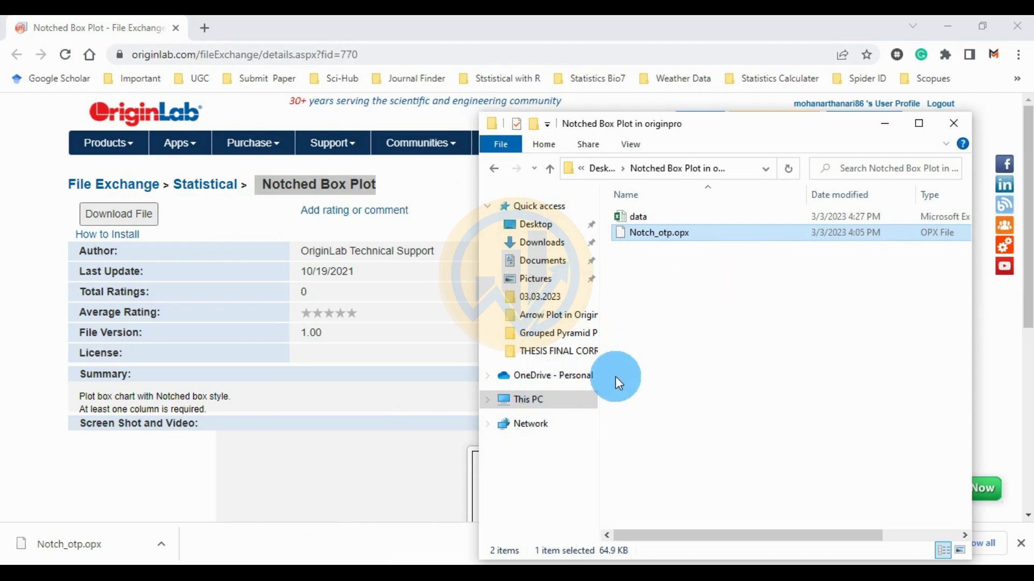
# Step: Drop Notch_otp.opx into Origin and confirm reinstalling the package
pyautogui.click(514, 562)
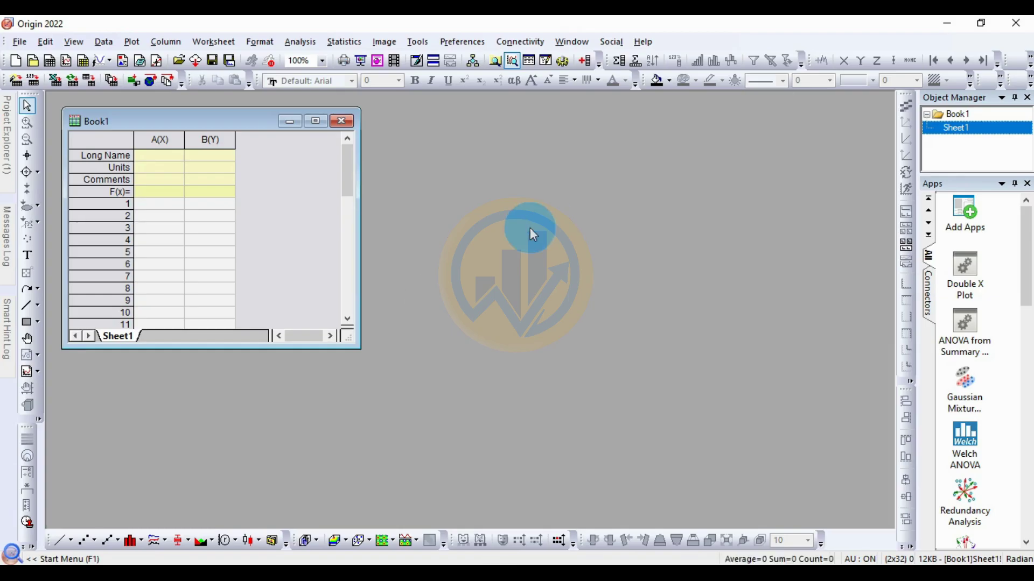
pyautogui.hotkey('alt', 'Tab')
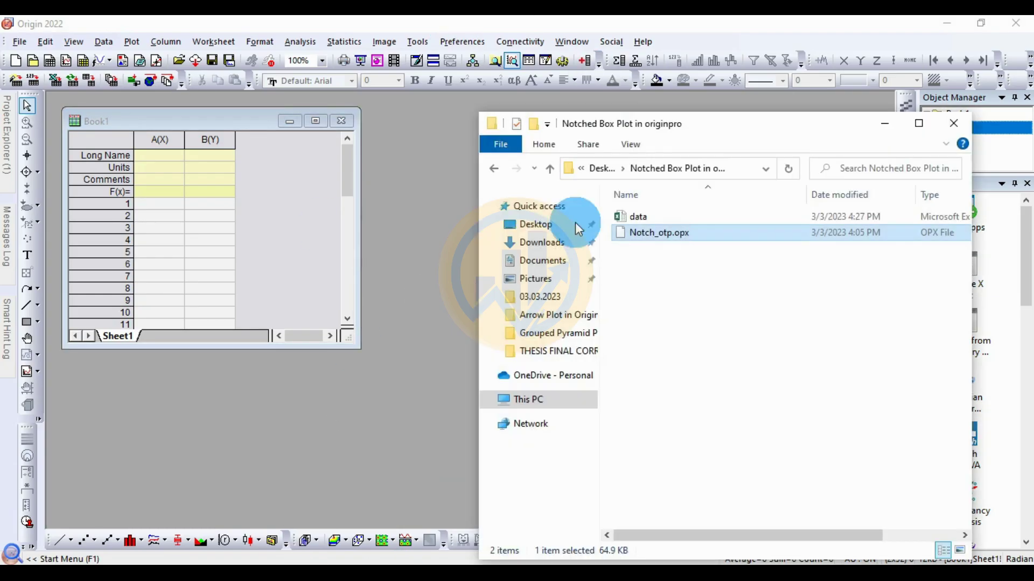
pyautogui.moveTo(727, 137); pyautogui.dragTo(282, 126)
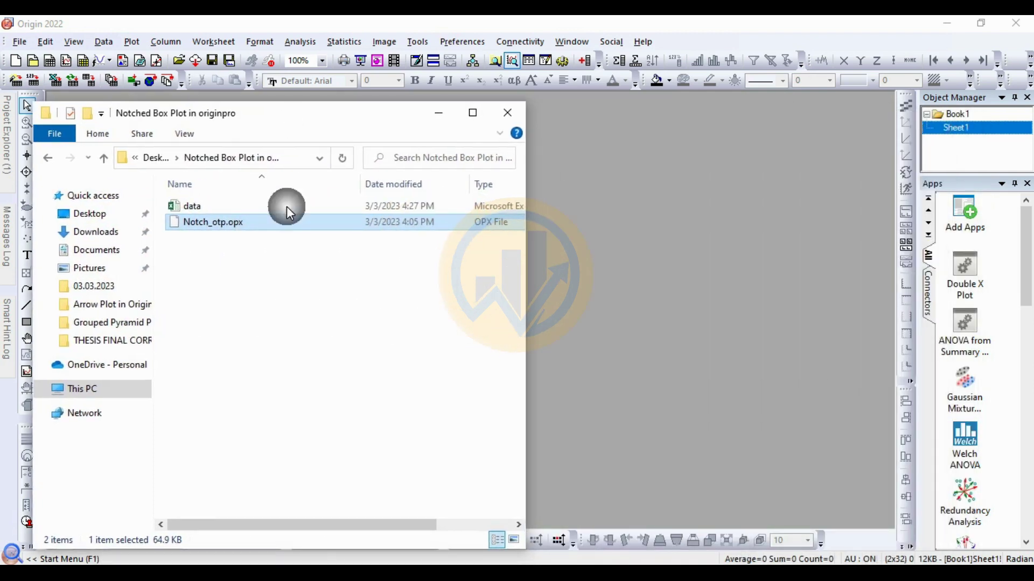
pyautogui.moveTo(247, 224); pyautogui.dragTo(631, 305)
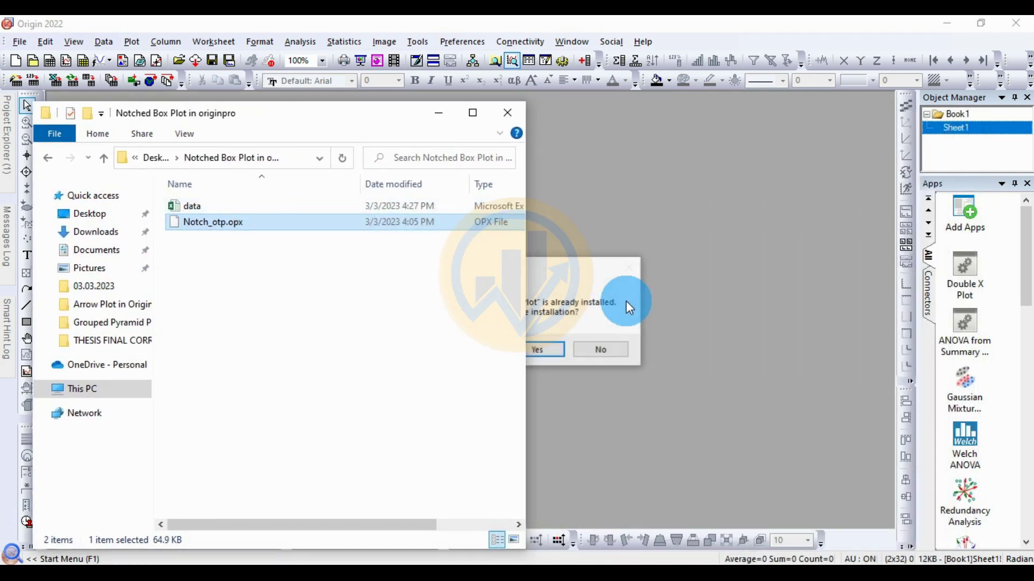
pyautogui.click(439, 116)
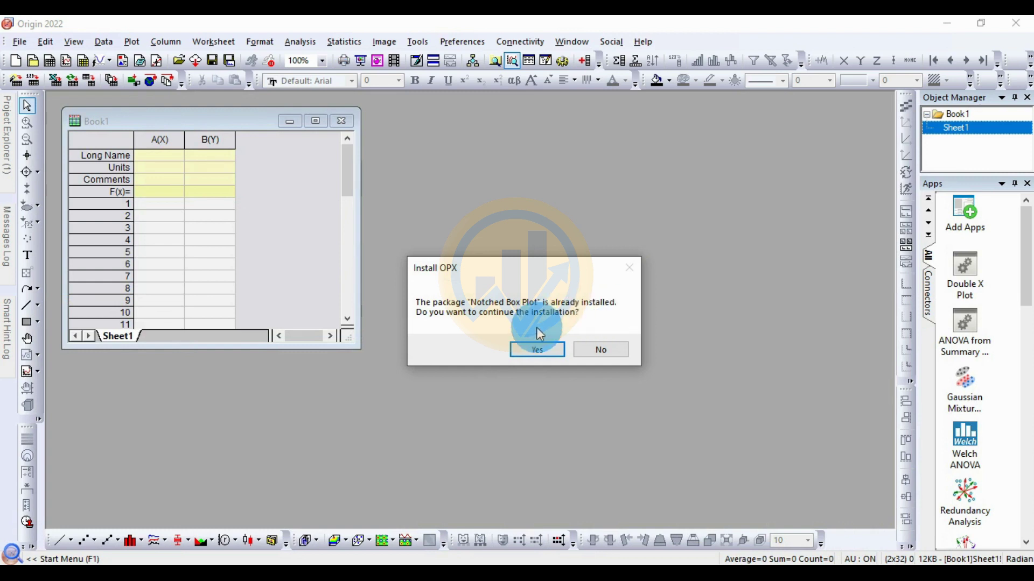
pyautogui.click(539, 350)
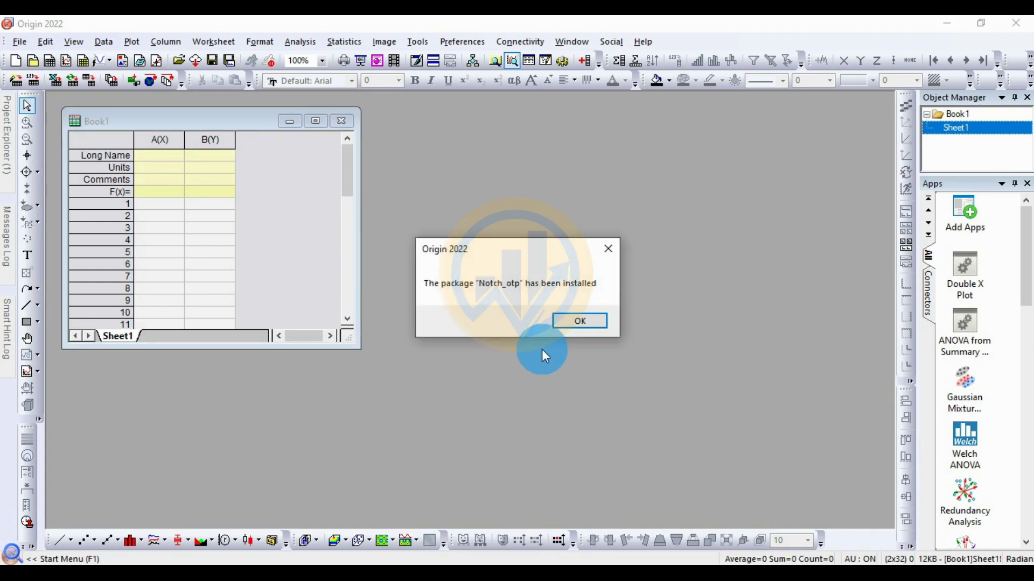
pyautogui.click(588, 323)
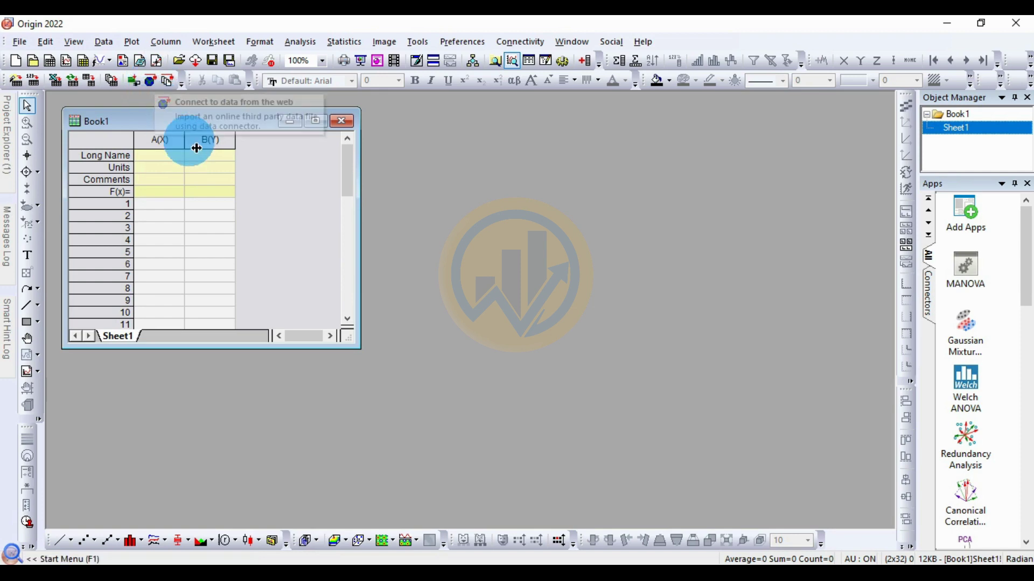
# Step: Check that the Notched Box Plot template appears under My Templates, then close the gallery
pyautogui.click(137, 47)
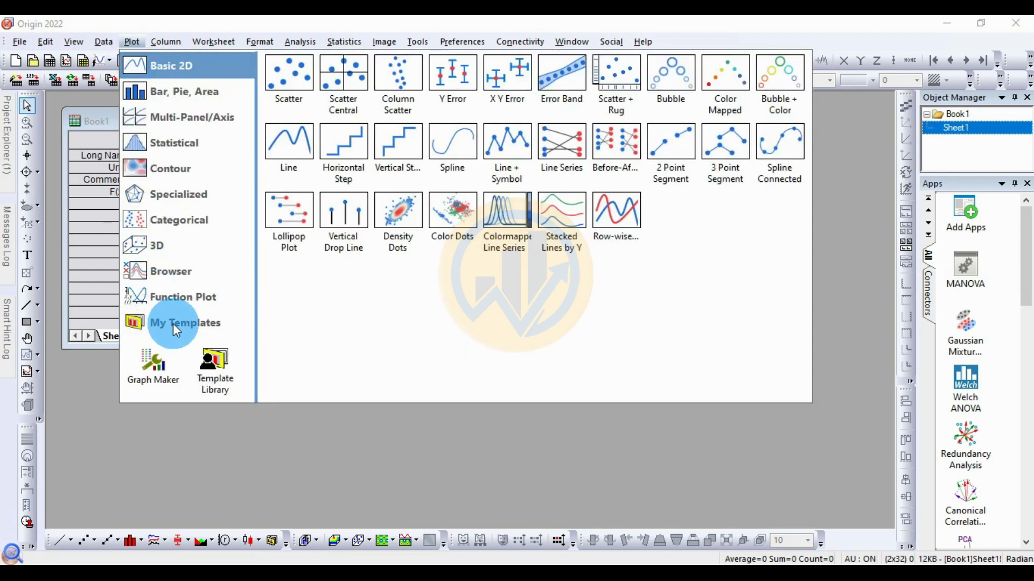
pyautogui.click(173, 324)
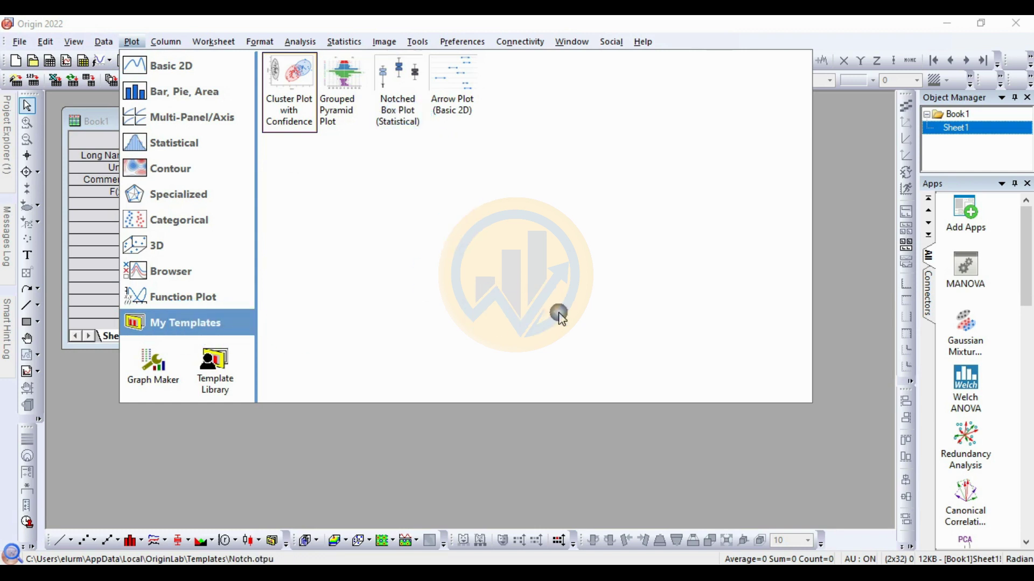
pyautogui.click(844, 217)
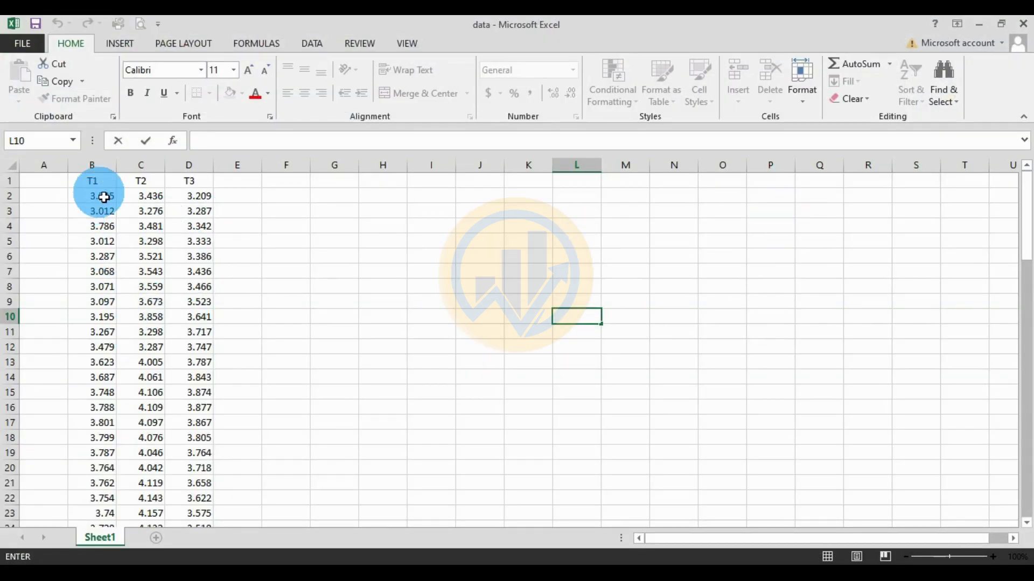
# Step: Copy the T1, T2, T3 headers from Excel into Book1's Long Name row
pyautogui.scroll(-6, 132, 269)
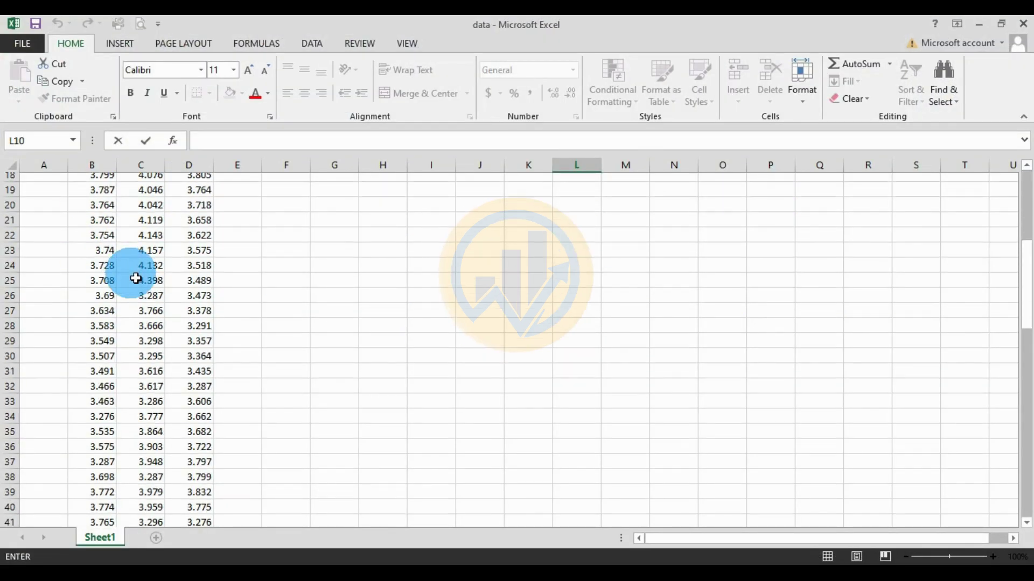
pyautogui.scroll(6, 136, 278)
pyautogui.moveTo(96, 183); pyautogui.dragTo(203, 198)
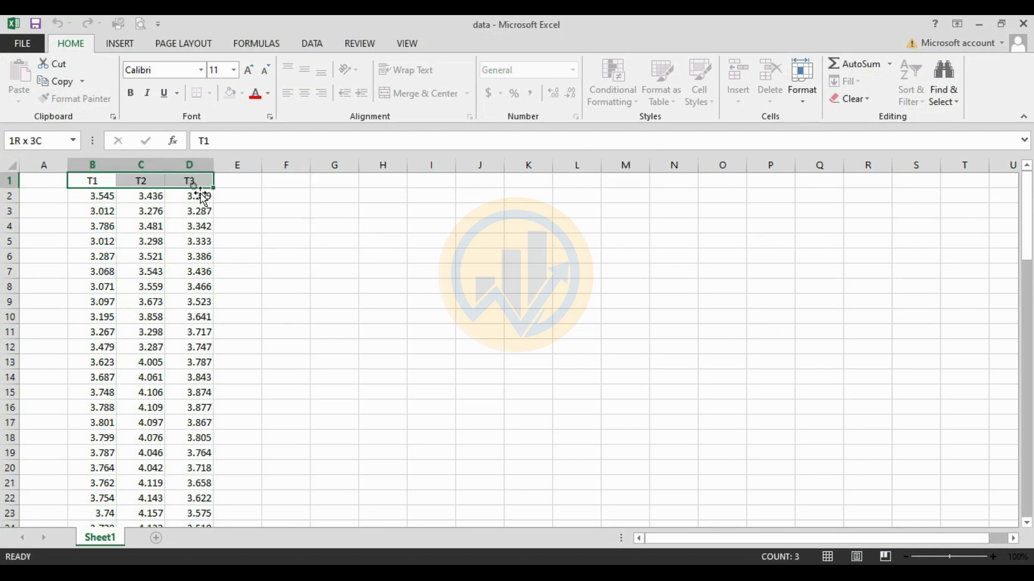
pyautogui.rightClick(200, 181)
pyautogui.click(233, 207)
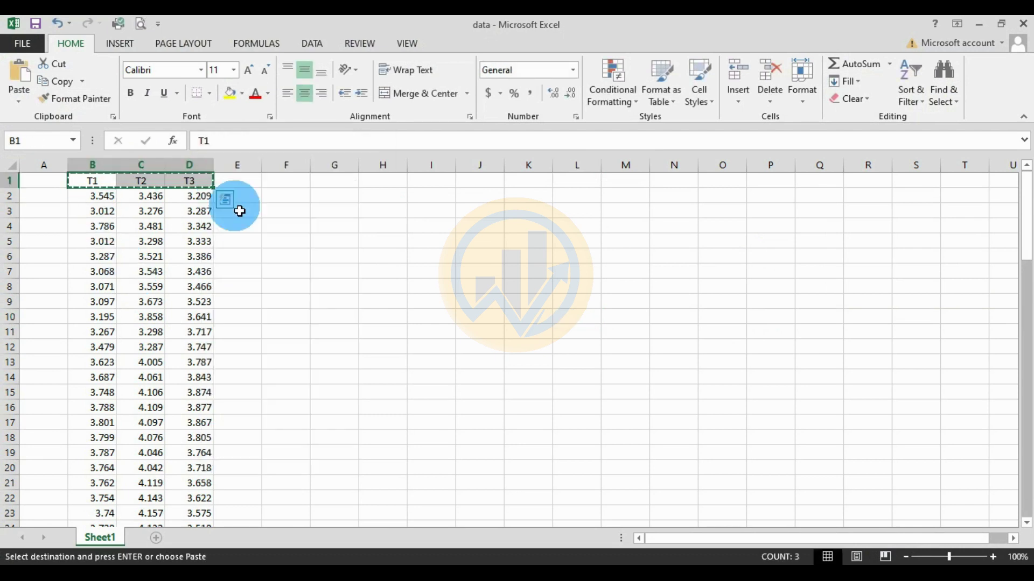
pyautogui.click(462, 549)
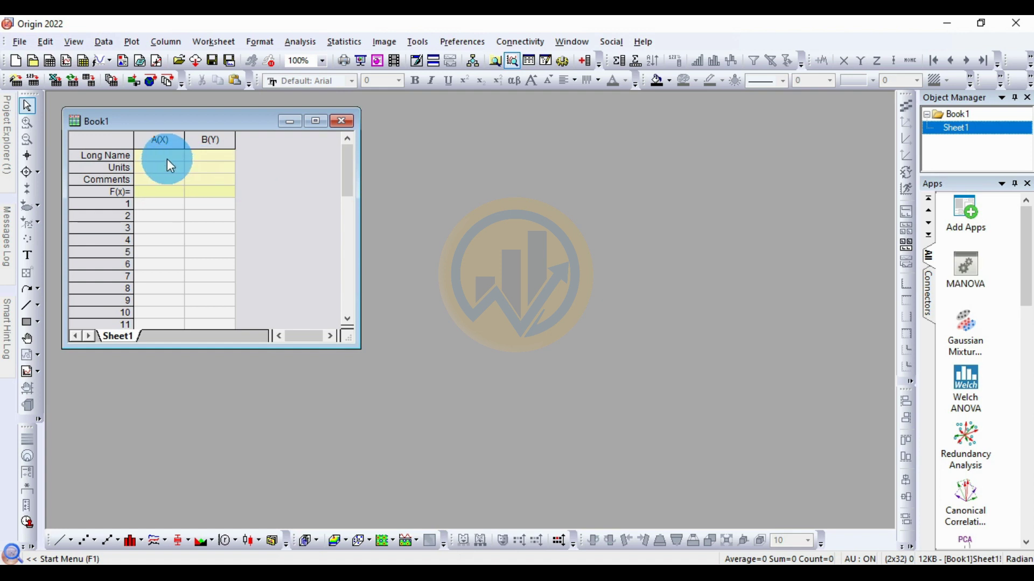
pyautogui.click(167, 160)
pyautogui.hotkey('ctrl', 'v')
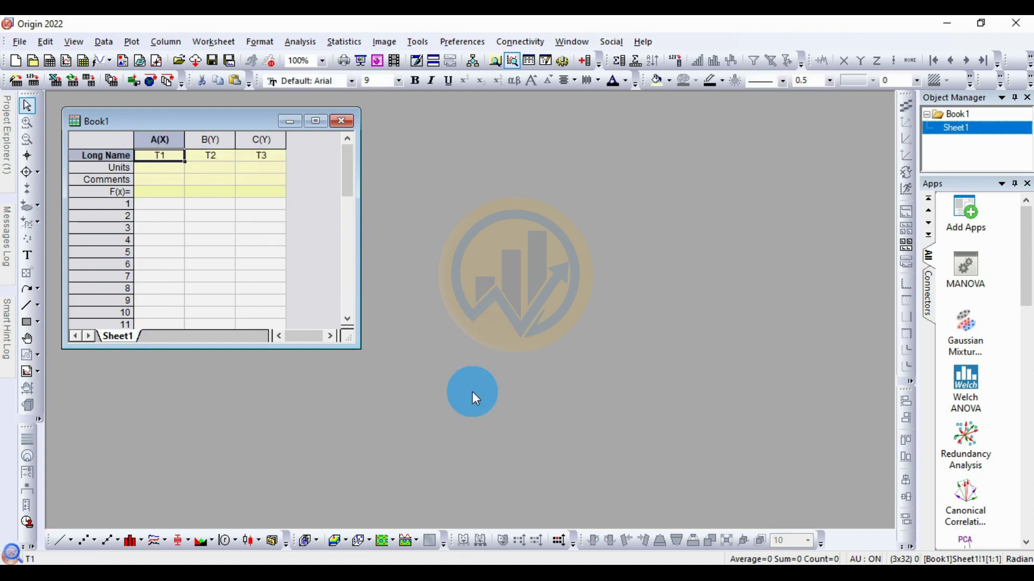
# Step: Copy the T1–T3 values from rows 2–88 in Excel and select Book1 cell A1
pyautogui.click(452, 549)
pyautogui.moveTo(92, 197); pyautogui.dragTo(216, 506)
pyautogui.rightClick(212, 503)
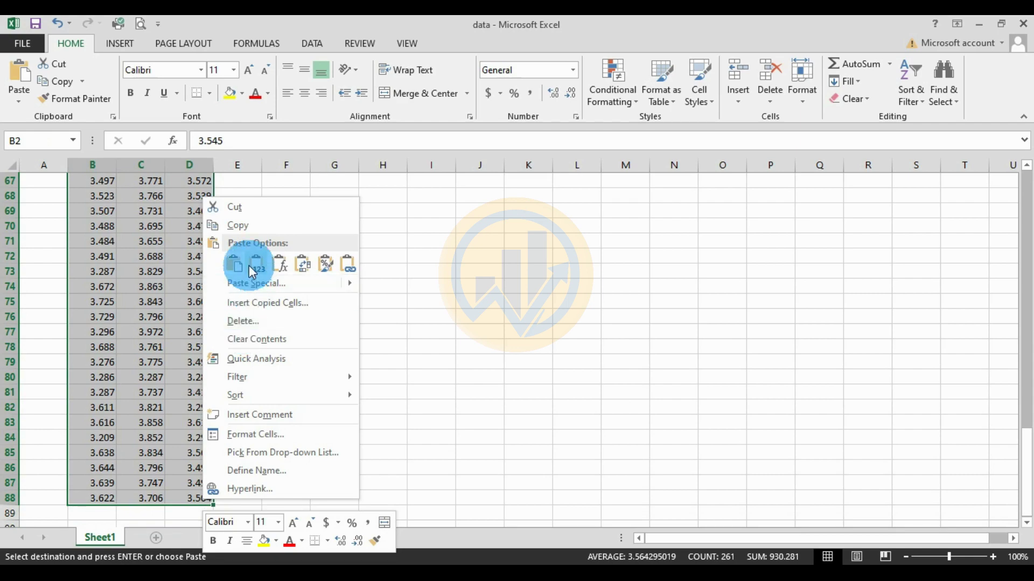
pyautogui.click(245, 226)
pyautogui.scroll(20, 245, 231)
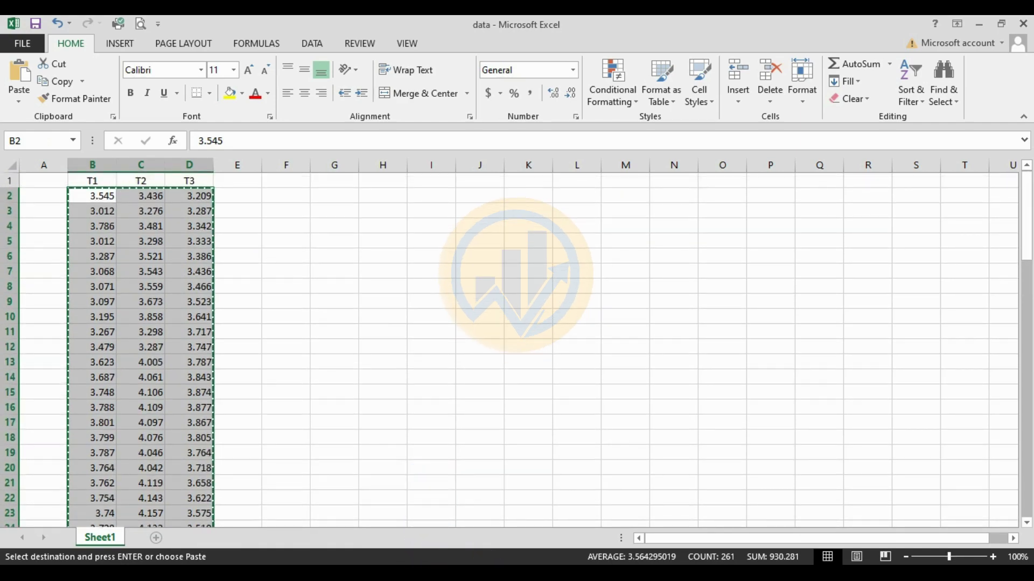
pyautogui.hotkey('alt', 'Tab')
pyautogui.click(167, 202)
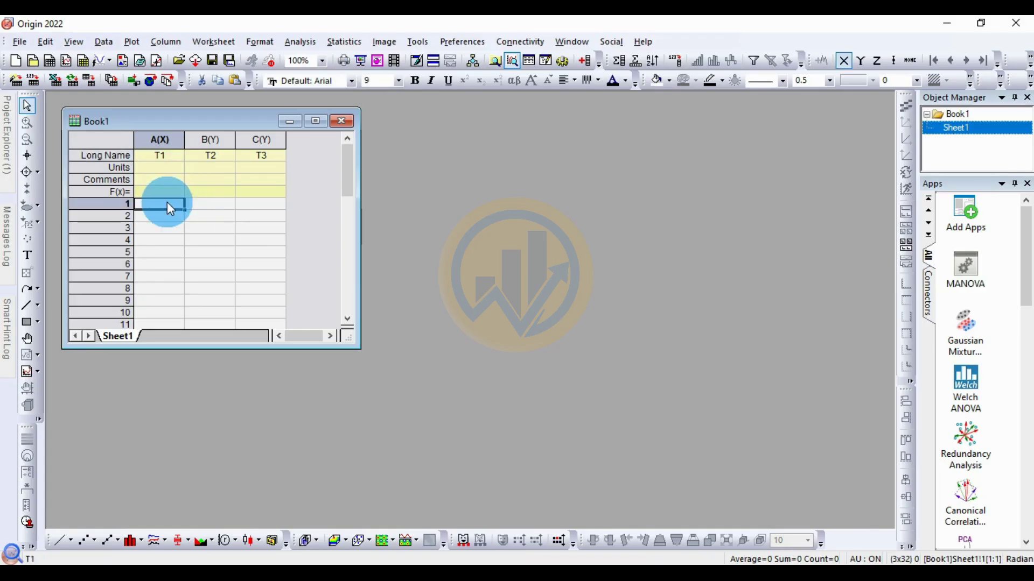
# Step: Paste the T1–T3 values, set column A as Y, and select columns A–C
pyautogui.hotkey('ctrl', 'v')
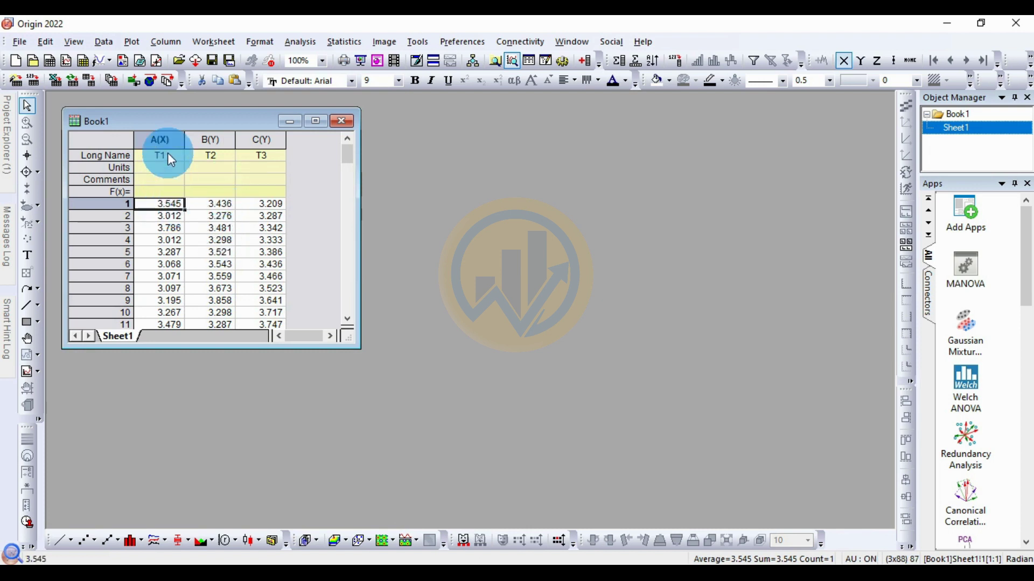
pyautogui.click(181, 141)
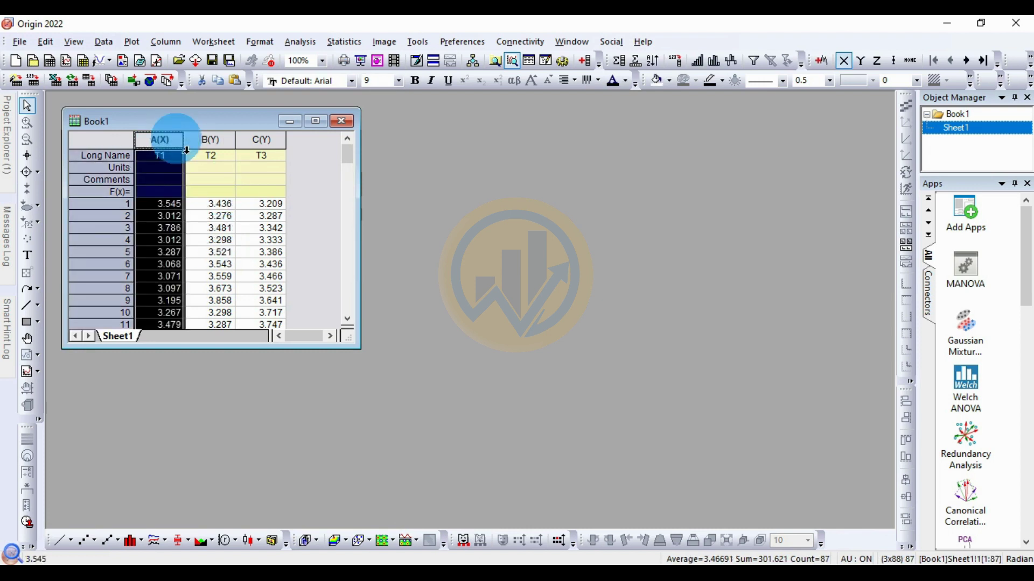
pyautogui.rightClick(178, 144)
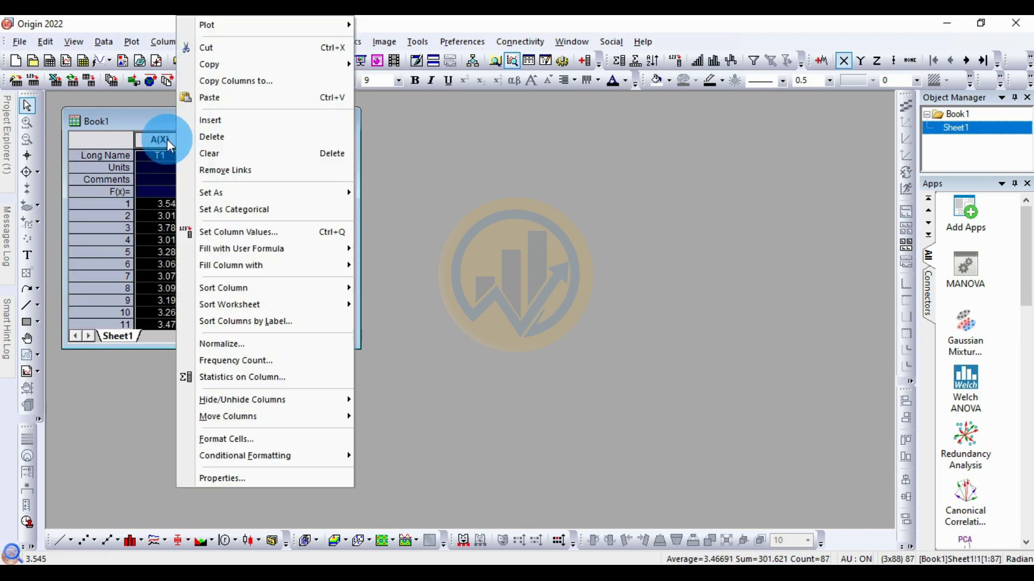
pyautogui.moveTo(209, 194)
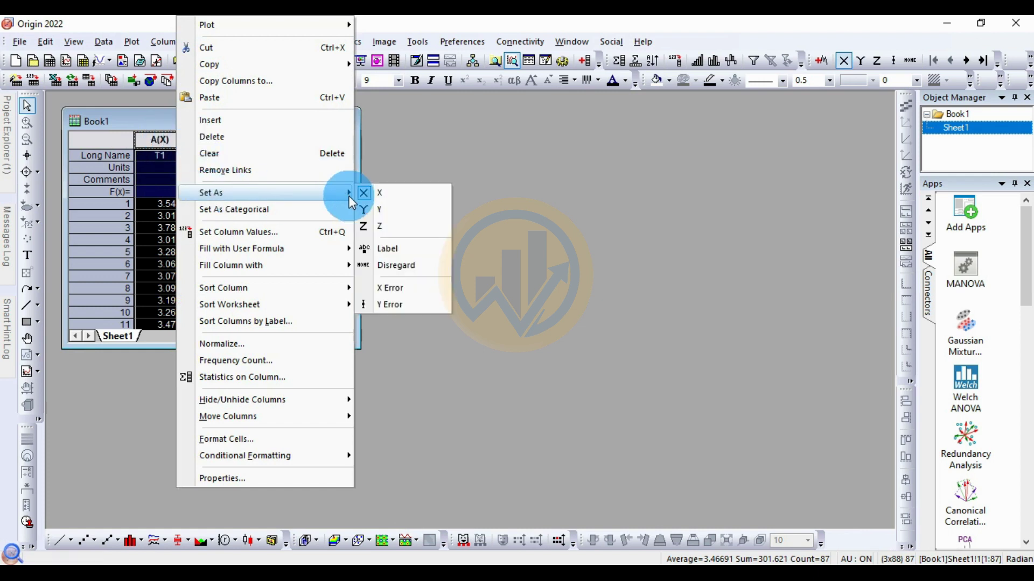
pyautogui.click(376, 209)
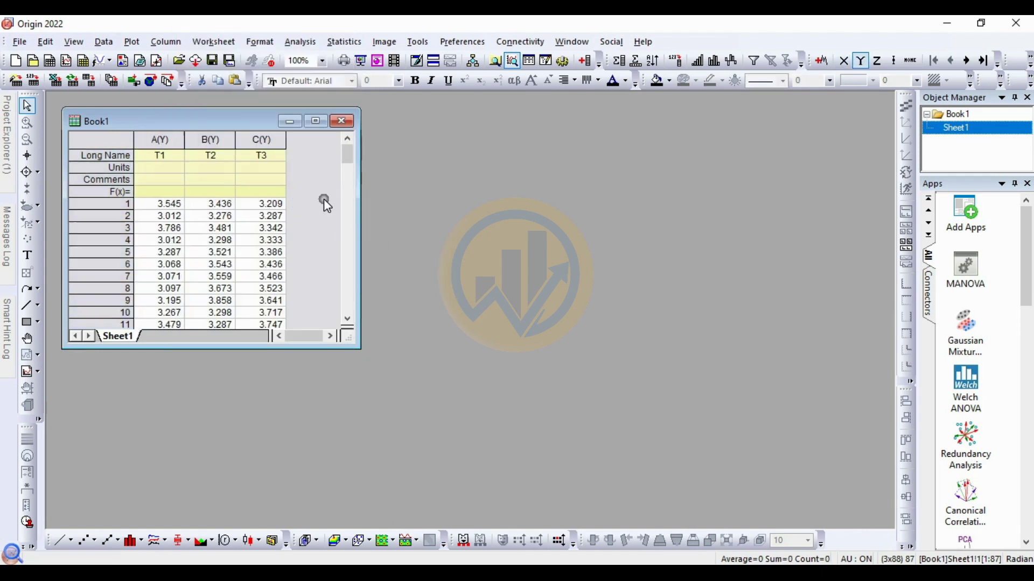
pyautogui.moveTo(162, 140); pyautogui.dragTo(289, 156)
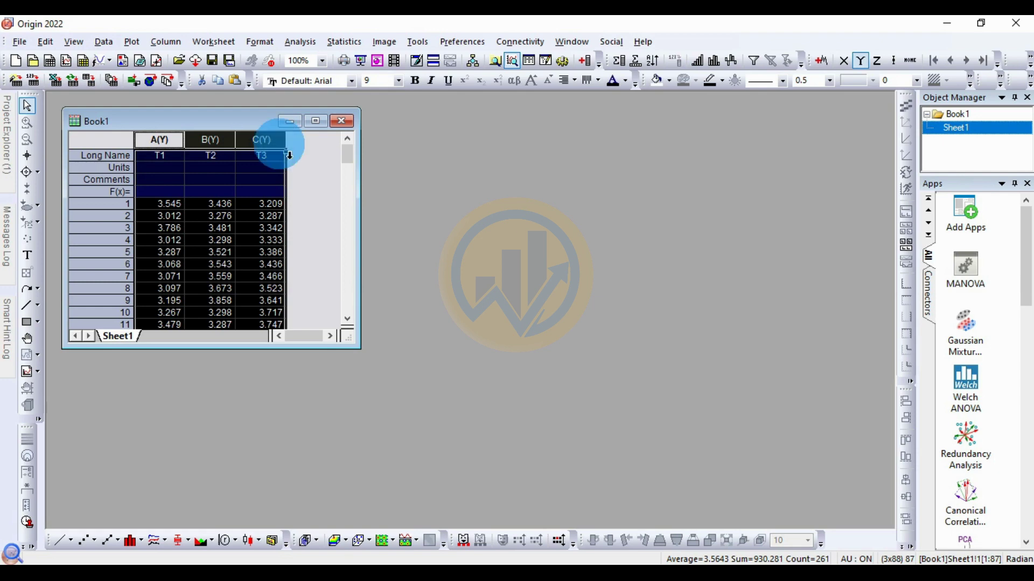
# Step: Plot columns A–C with the Notched Box Plot template and maximize Graph1
pyautogui.click(132, 43)
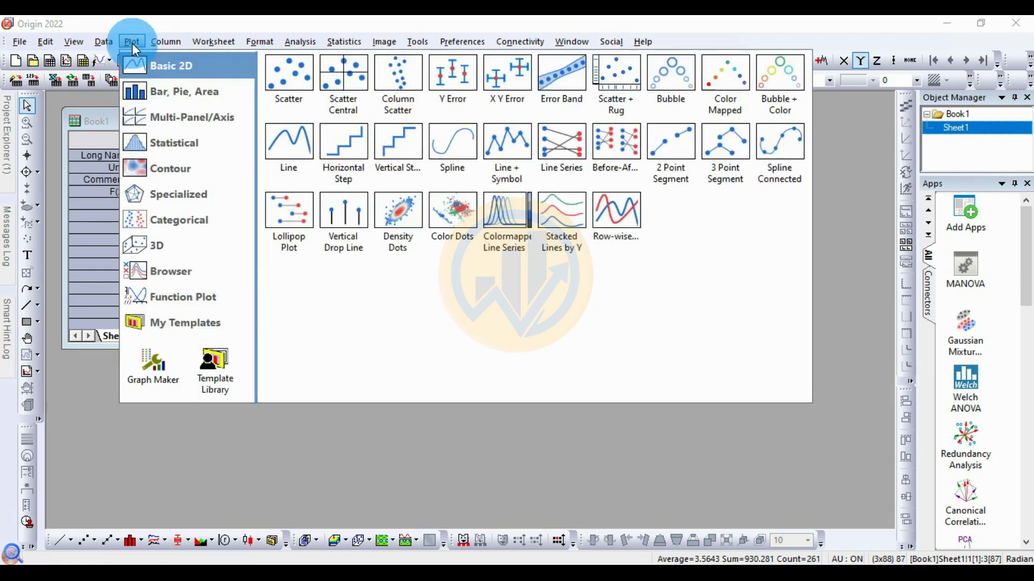
pyautogui.moveTo(177, 325)
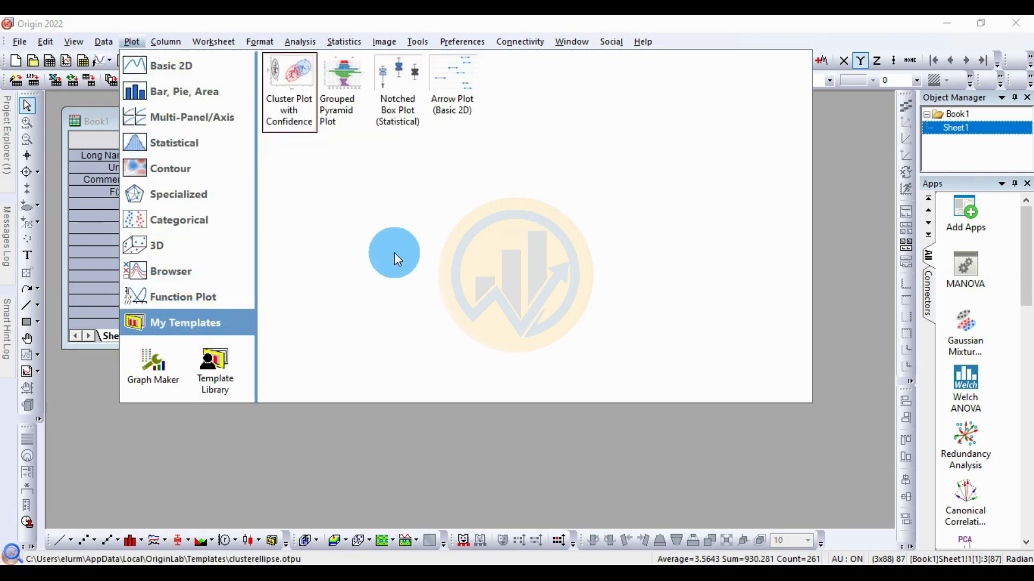
pyautogui.click(402, 118)
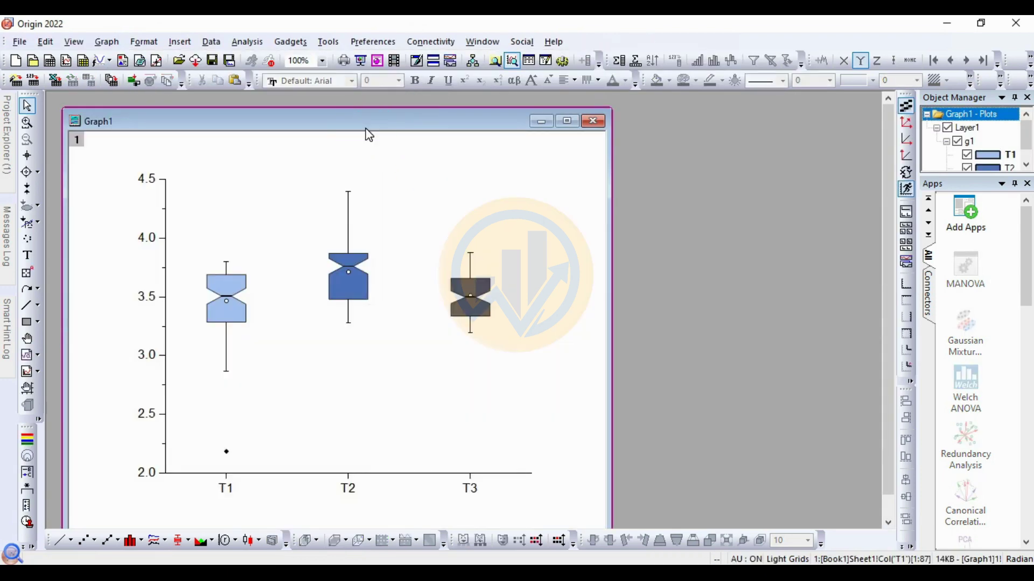
pyautogui.moveTo(369, 135); pyautogui.dragTo(417, 135)
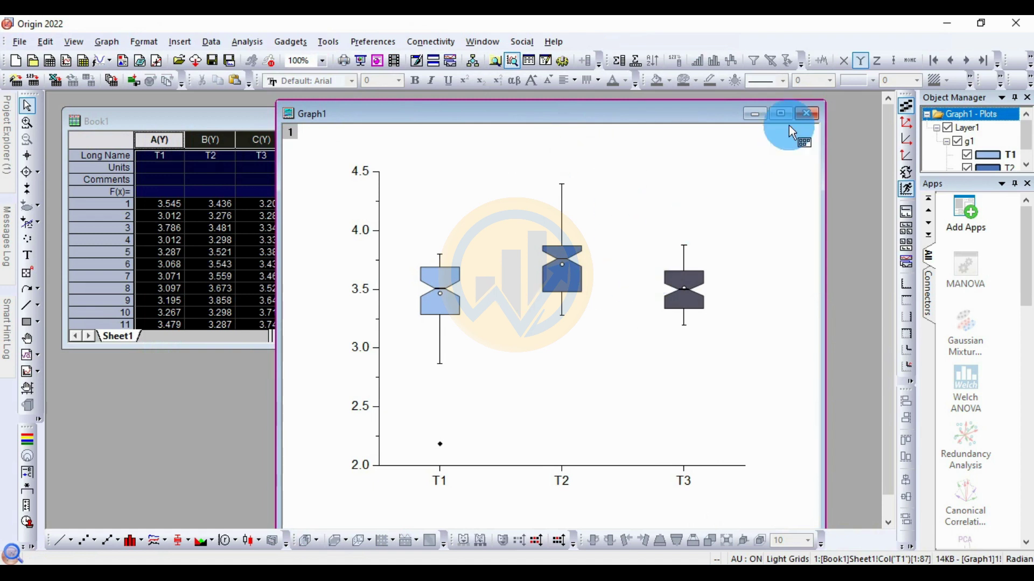
pyautogui.click(780, 114)
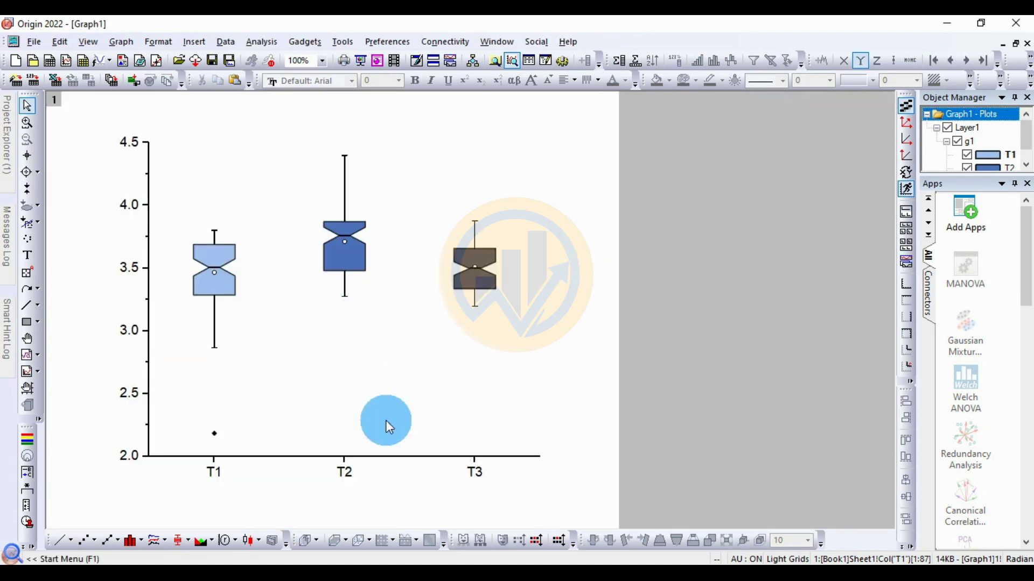
# Step: In Plot Details, give the boxes black borders of width 2
pyautogui.doubleClick(227, 288)
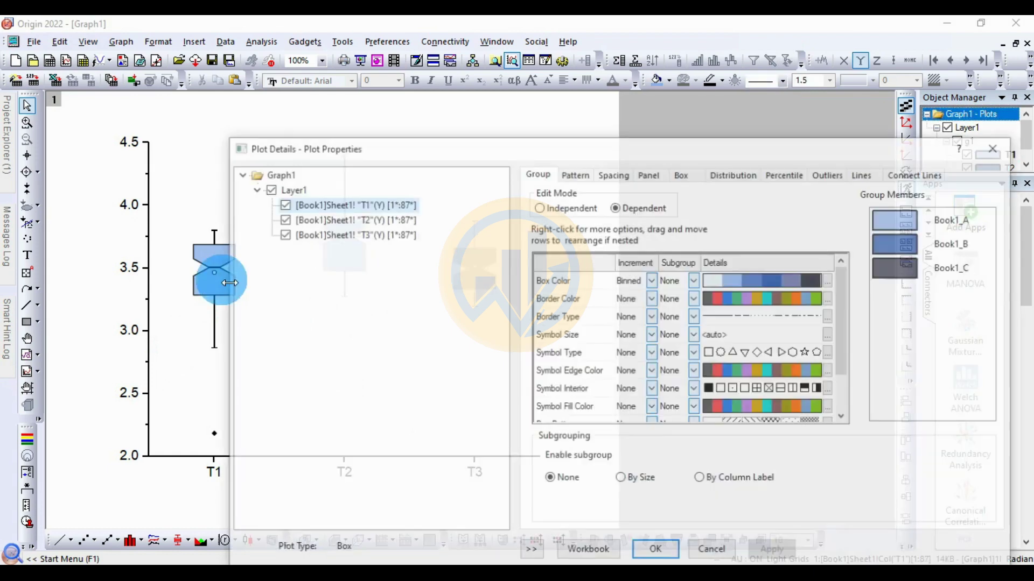
pyautogui.moveTo(527, 153); pyautogui.dragTo(541, 68)
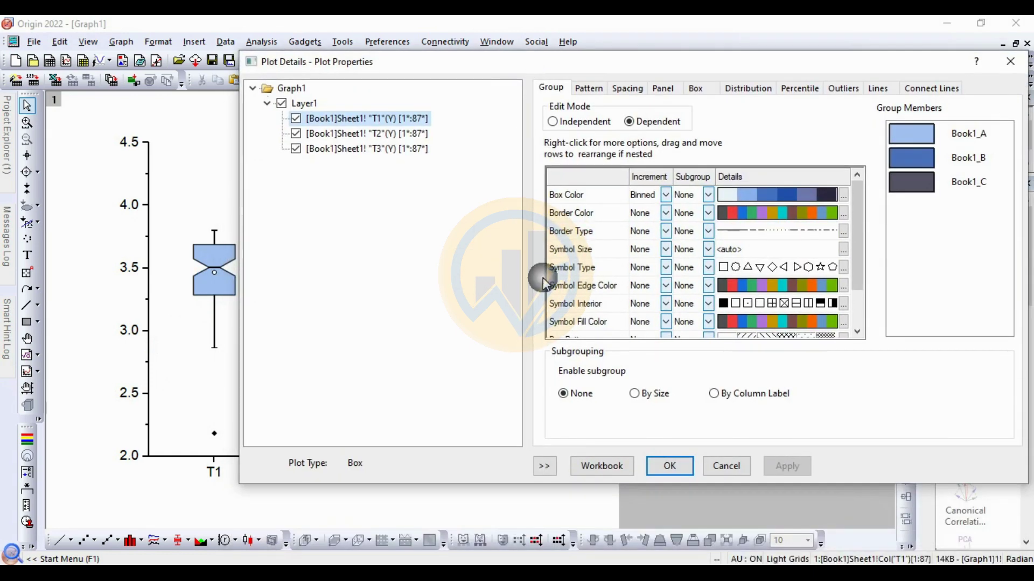
pyautogui.click(545, 466)
pyautogui.moveTo(709, 75); pyautogui.dragTo(632, 95)
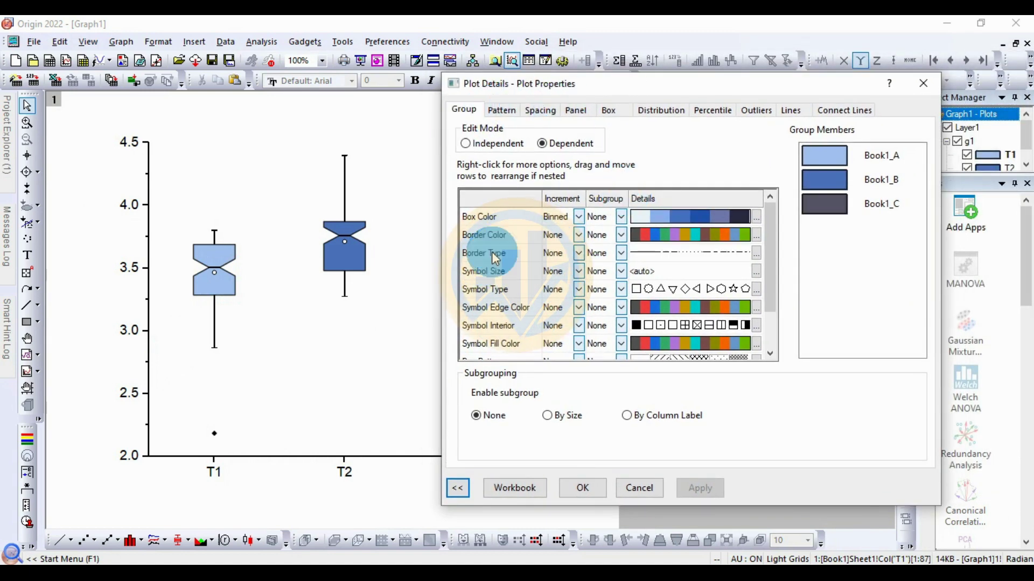
pyautogui.click(504, 112)
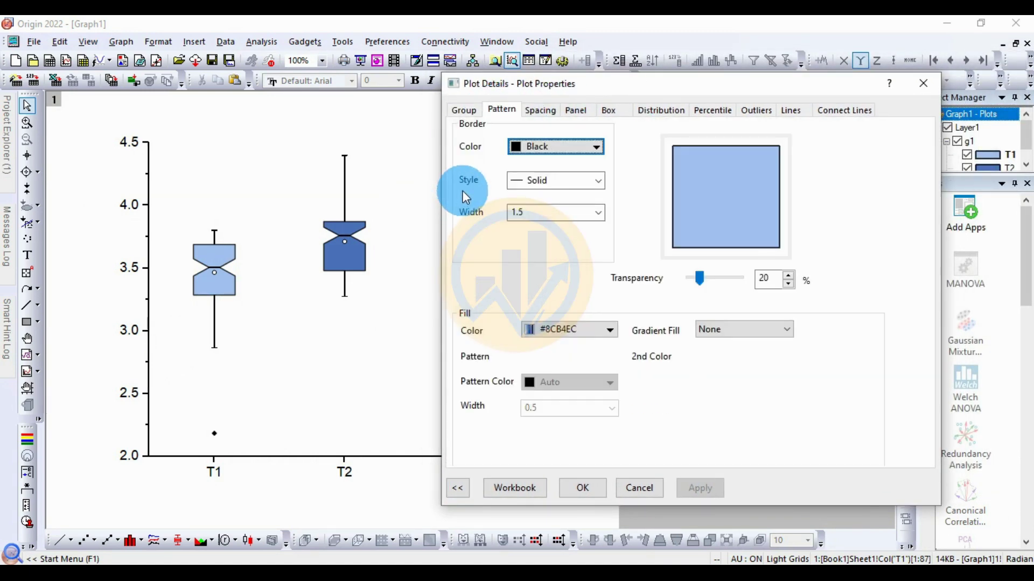
pyautogui.click(596, 147)
pyautogui.click(518, 187)
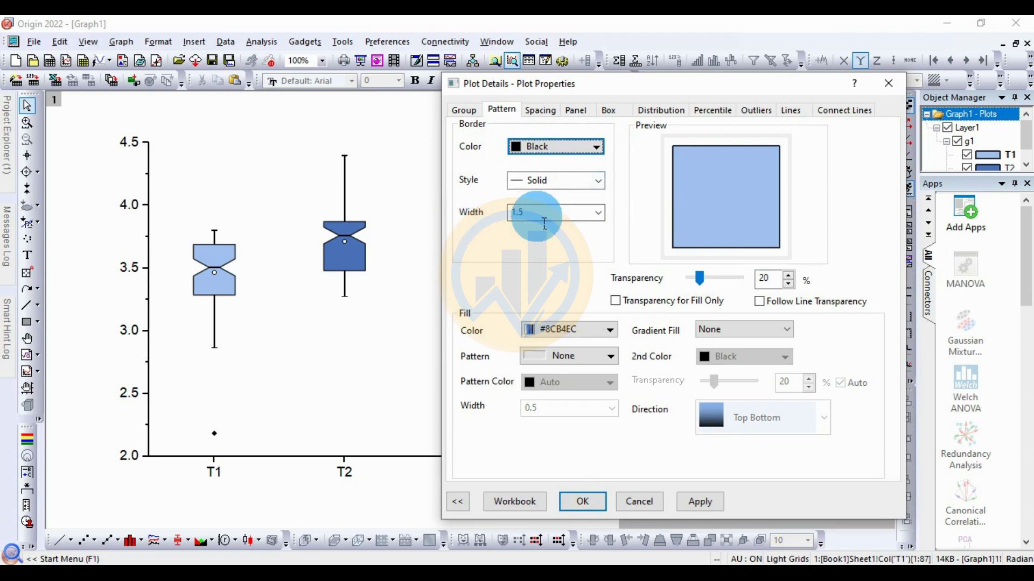
pyautogui.click(592, 215)
pyautogui.click(514, 273)
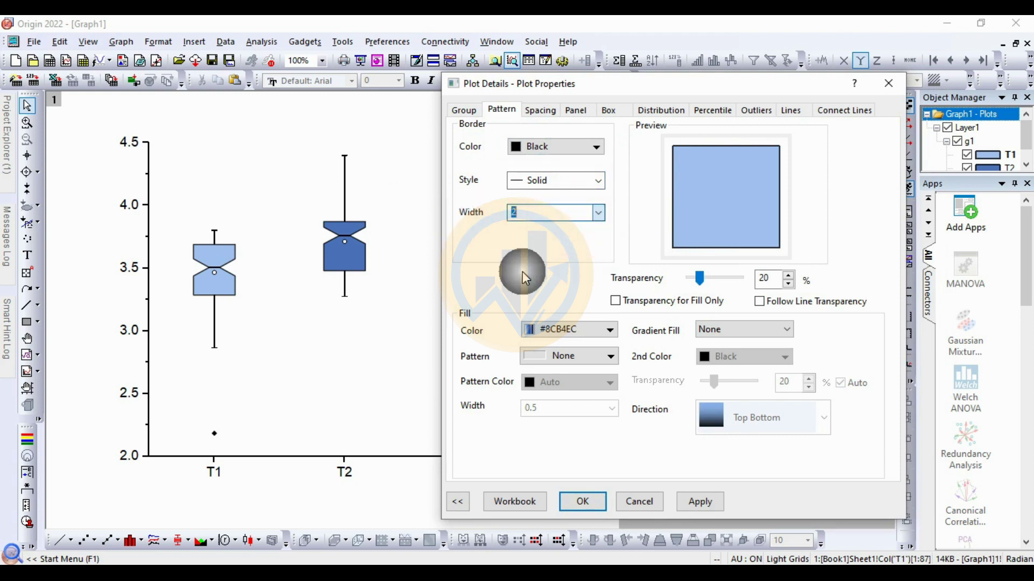
pyautogui.click(707, 511)
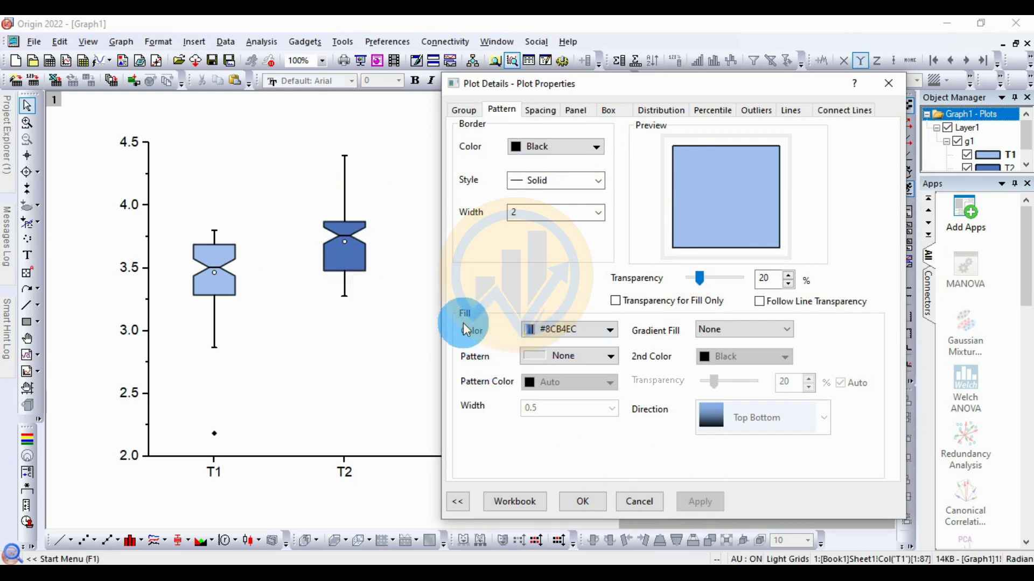
# Step: Fill each box by plot using the Bold2 colour list
pyautogui.click(555, 331)
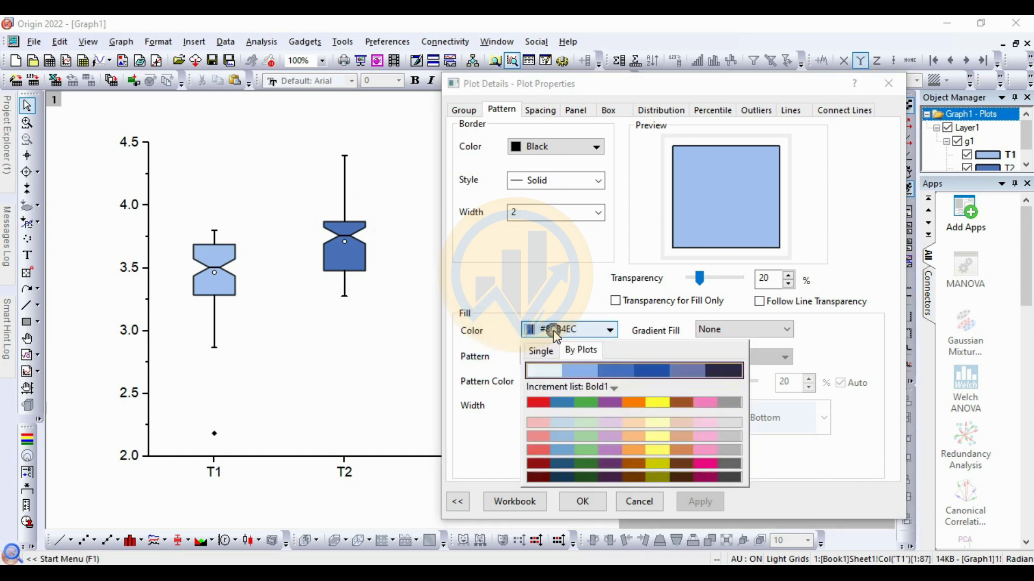
pyautogui.click(593, 351)
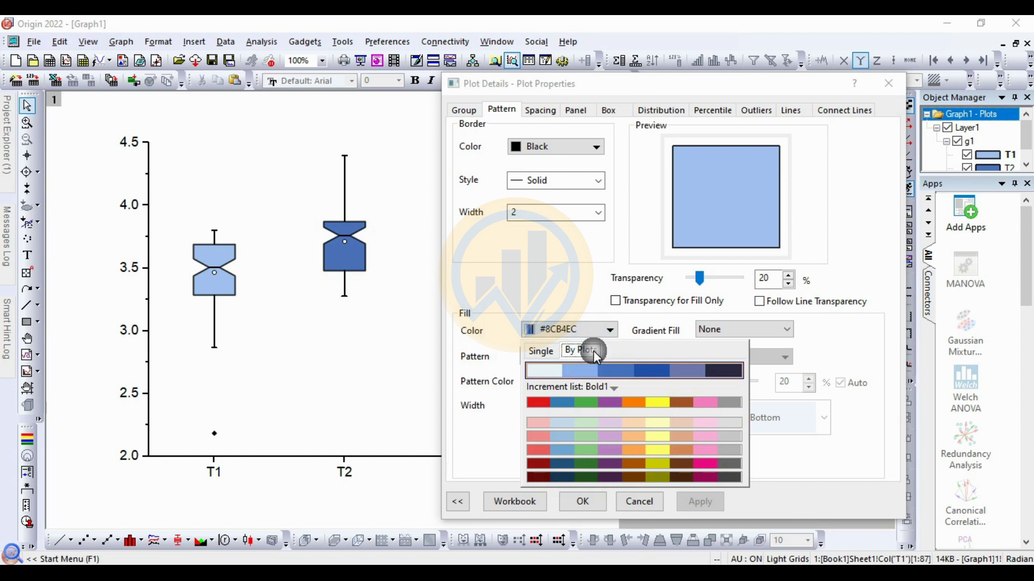
pyautogui.click(605, 386)
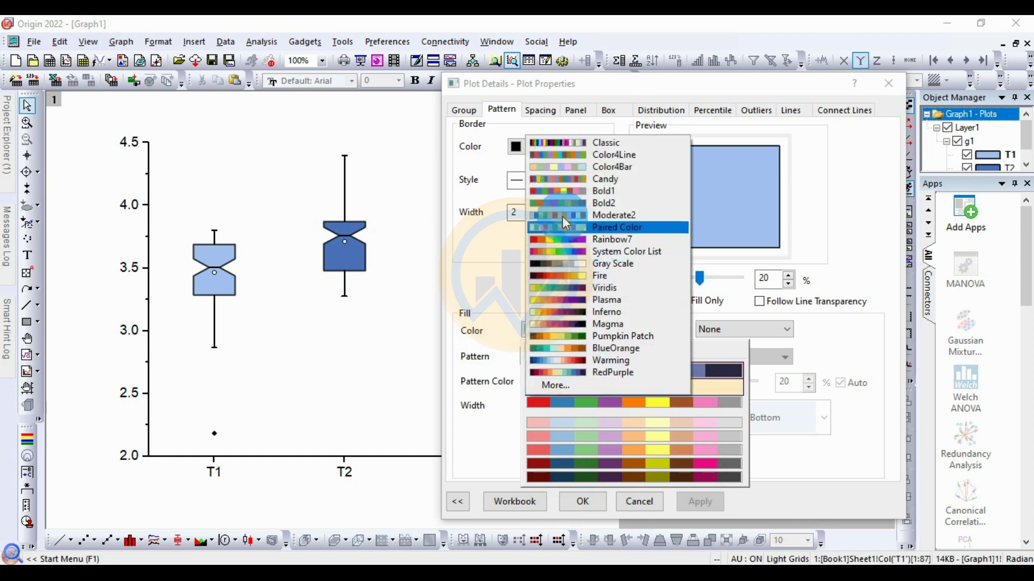
pyautogui.click(605, 205)
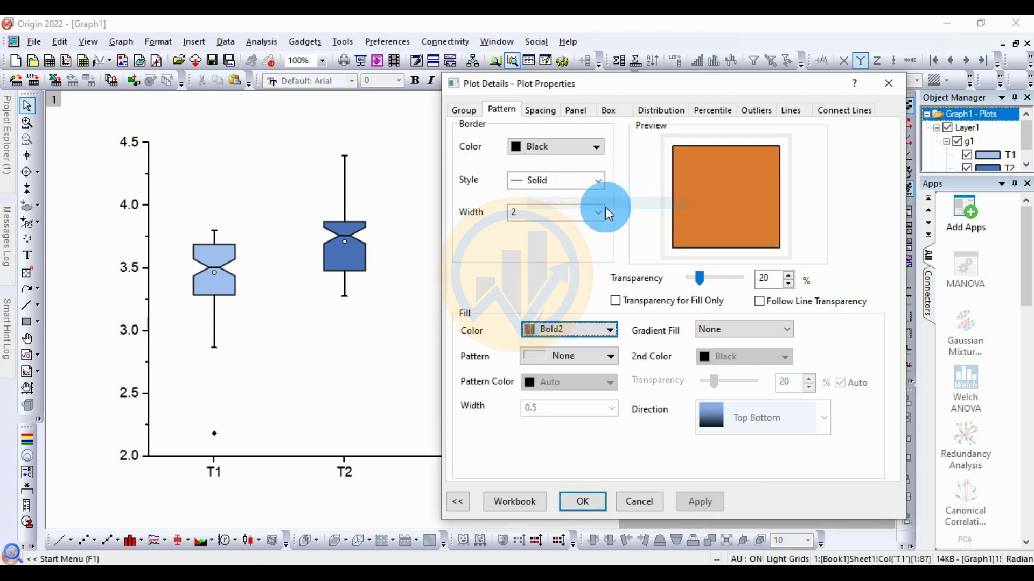
pyautogui.click(713, 504)
pyautogui.moveTo(624, 85); pyautogui.dragTo(531, 85)
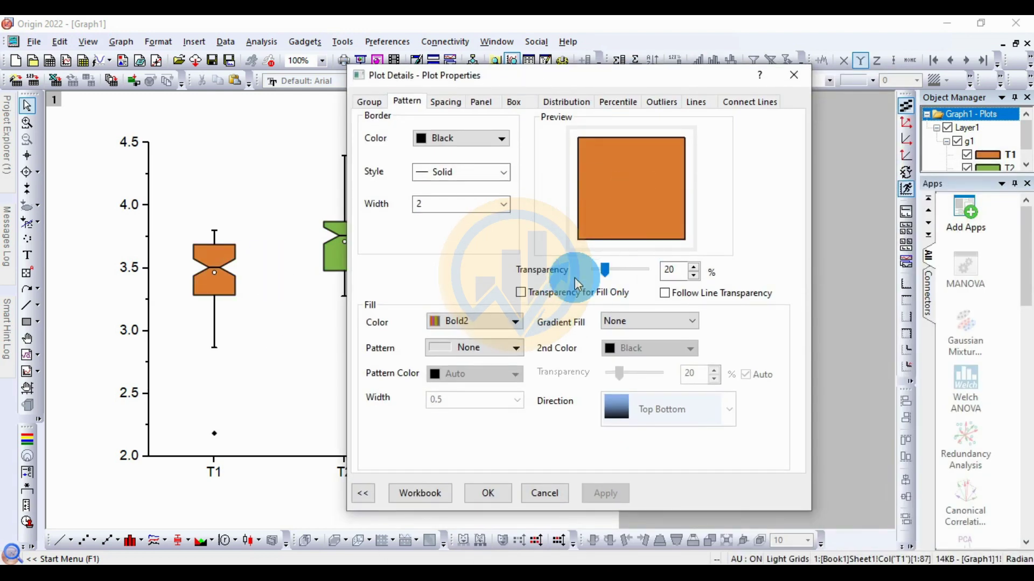
pyautogui.click(452, 105)
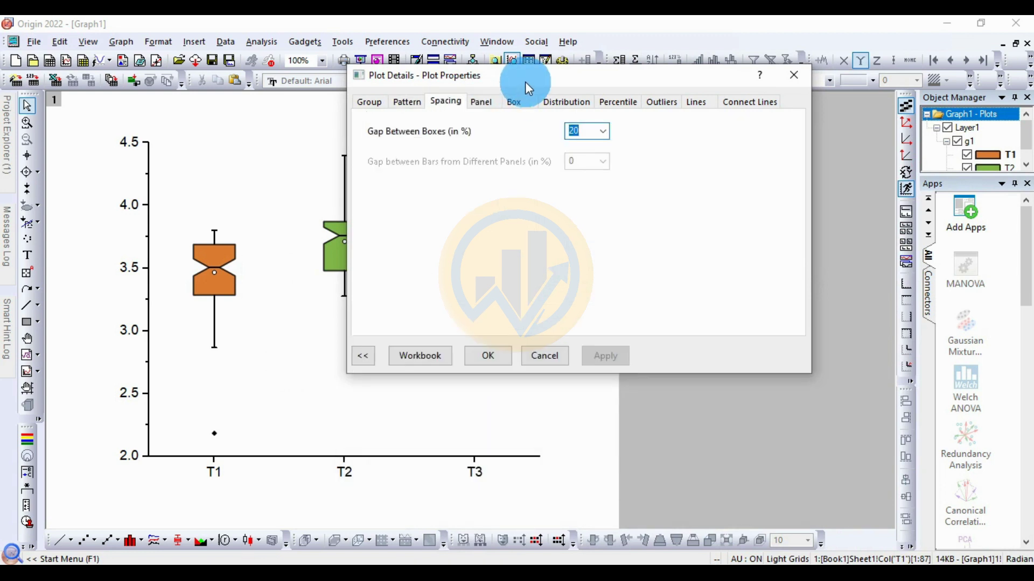
# Step: Try a gap between boxes of 40%, then 60%
pyautogui.moveTo(523, 82); pyautogui.dragTo(684, 115)
pyautogui.click(641, 132)
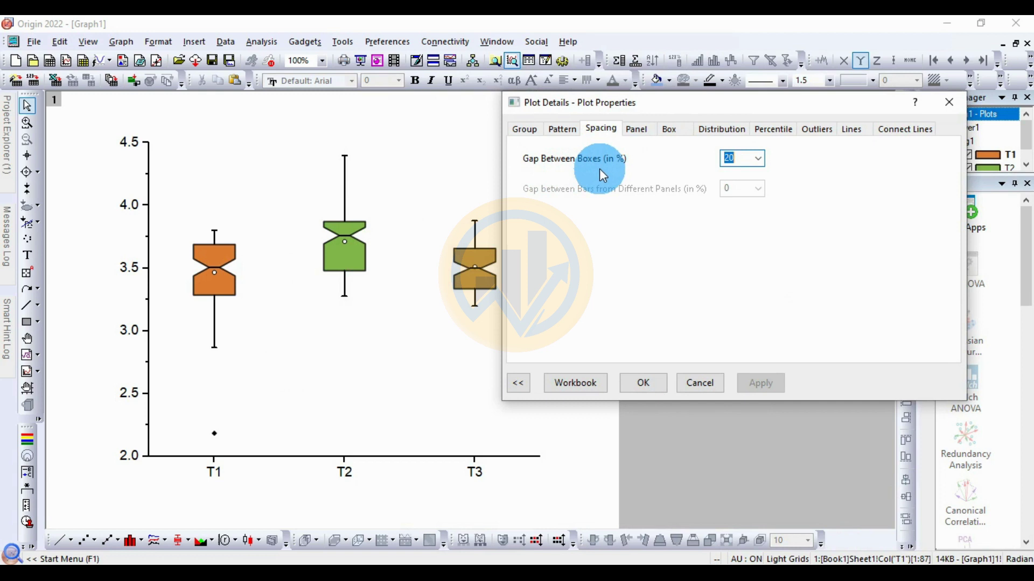
pyautogui.click(759, 159)
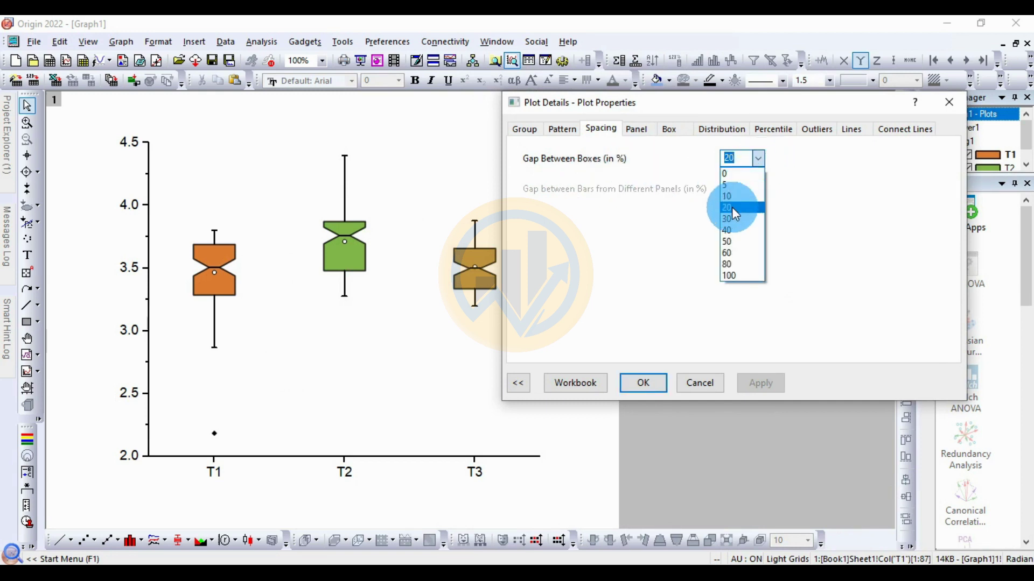
pyautogui.click(731, 230)
pyautogui.click(399, 269)
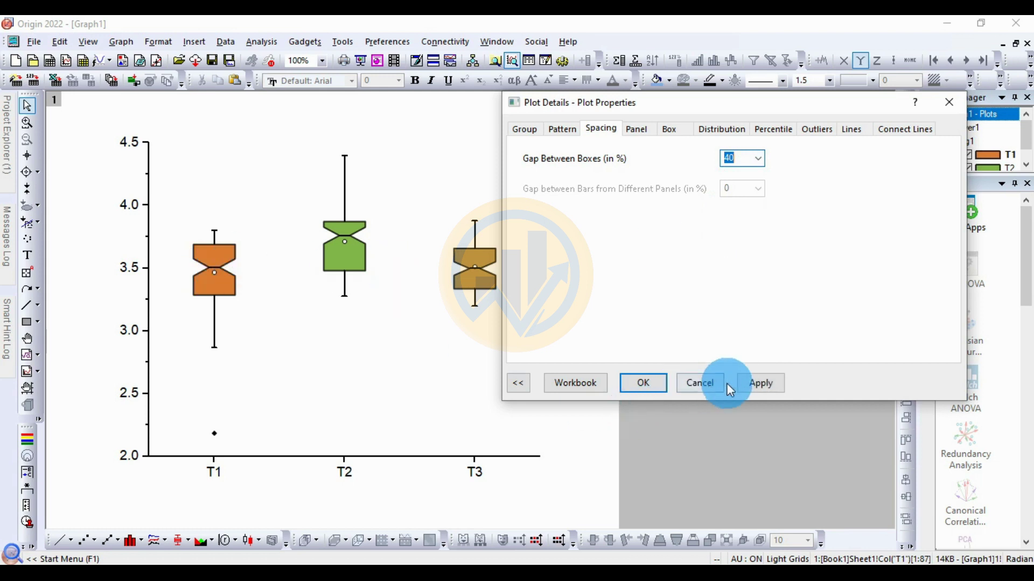
pyautogui.click(776, 388)
pyautogui.click(254, 261)
pyautogui.click(746, 243)
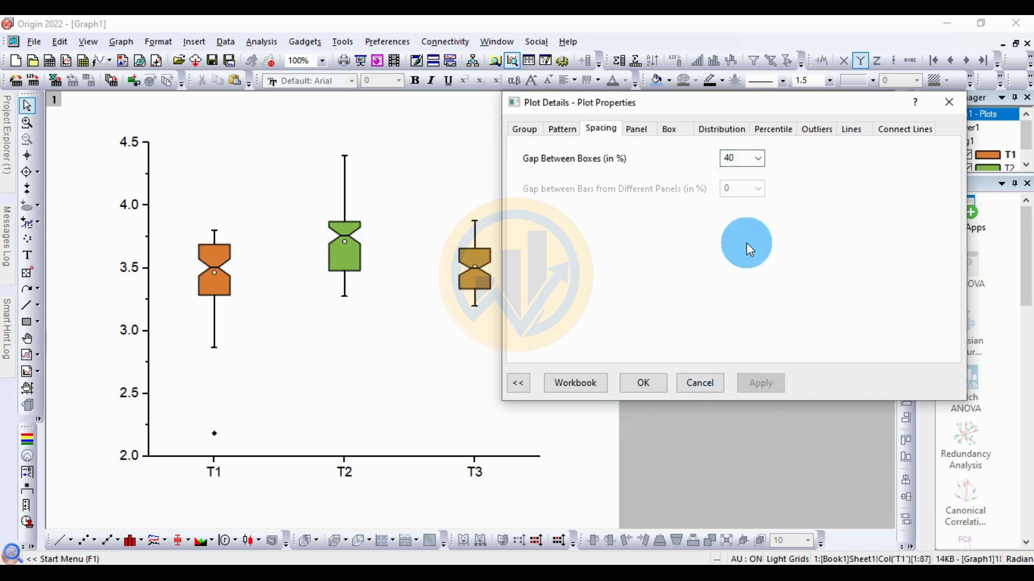
pyautogui.click(761, 157)
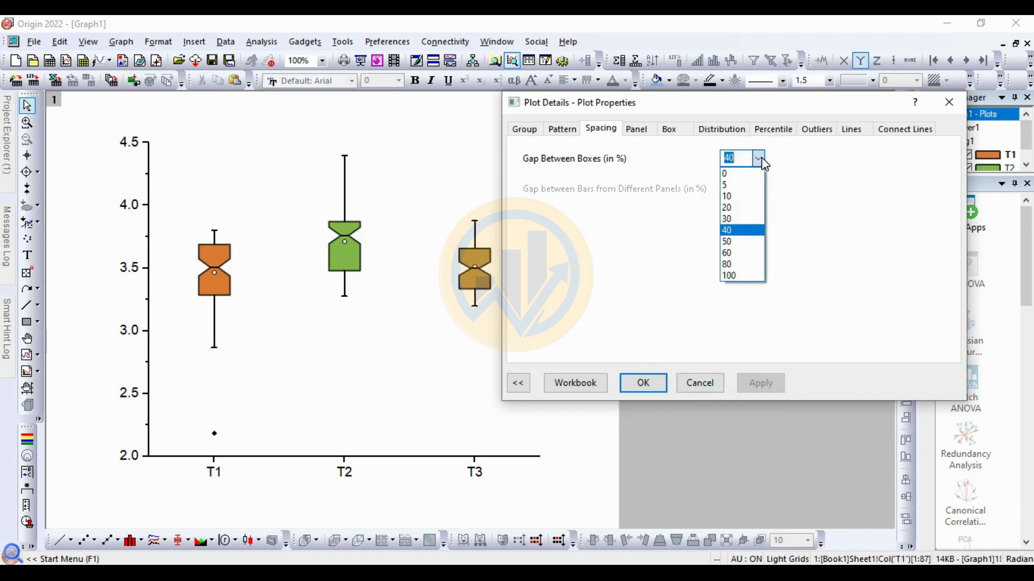
pyautogui.click(742, 253)
pyautogui.click(764, 383)
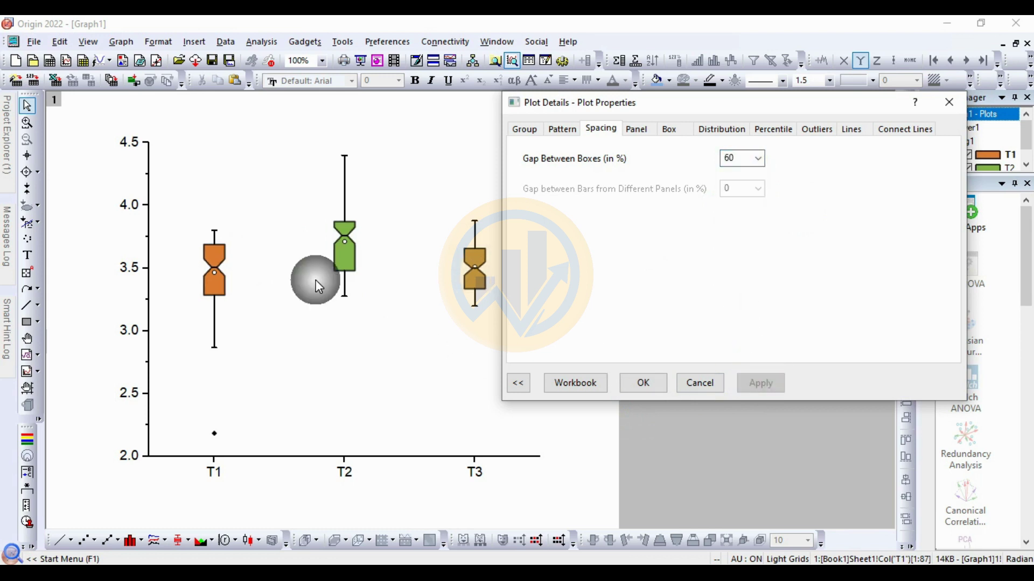
# Step: Try a 10% gap between boxes, then settle on 20%
pyautogui.click(759, 159)
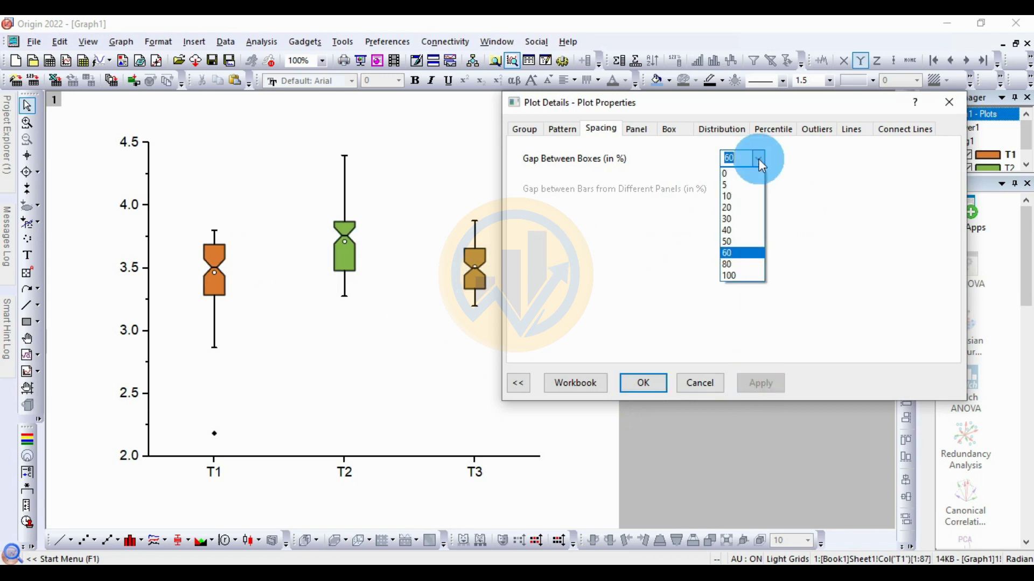
pyautogui.click(739, 197)
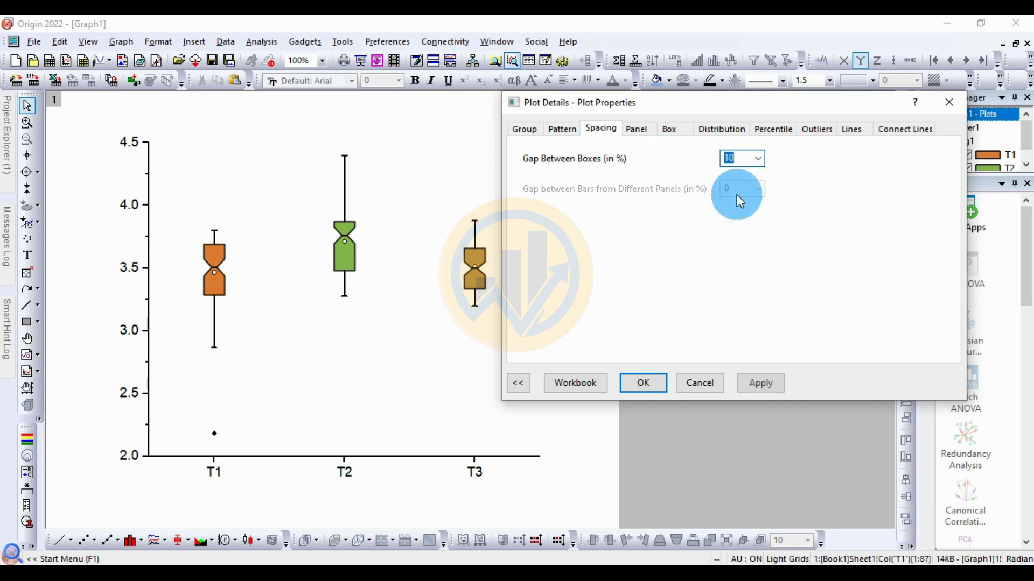
pyautogui.click(763, 386)
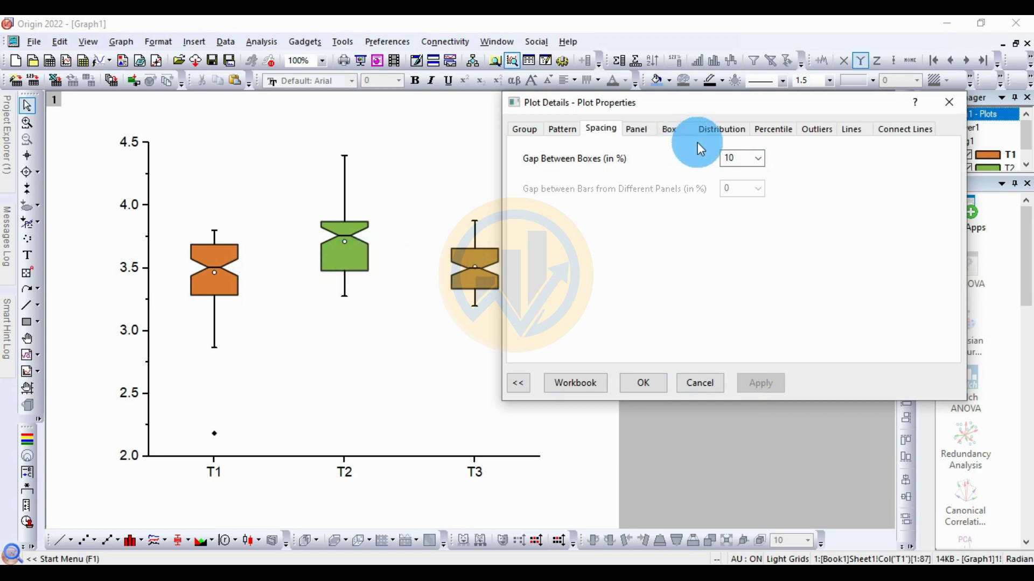
pyautogui.click(761, 161)
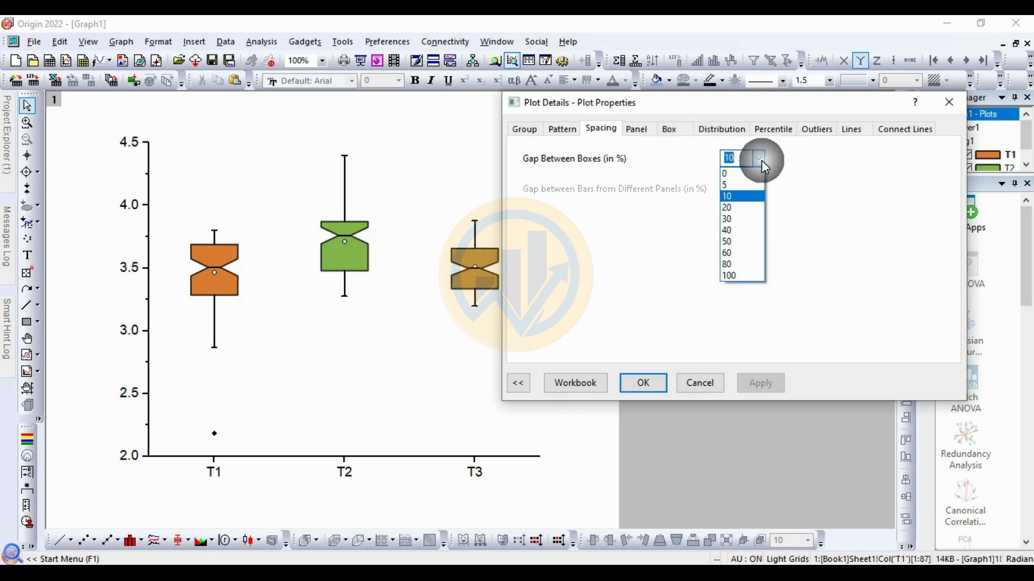
pyautogui.click(730, 208)
pyautogui.click(766, 425)
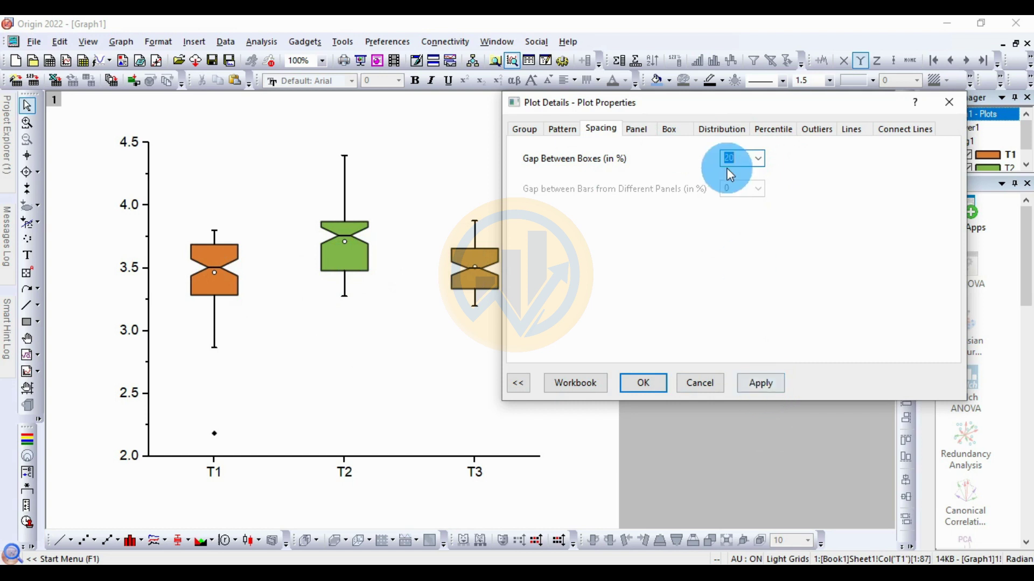
pyautogui.click(761, 383)
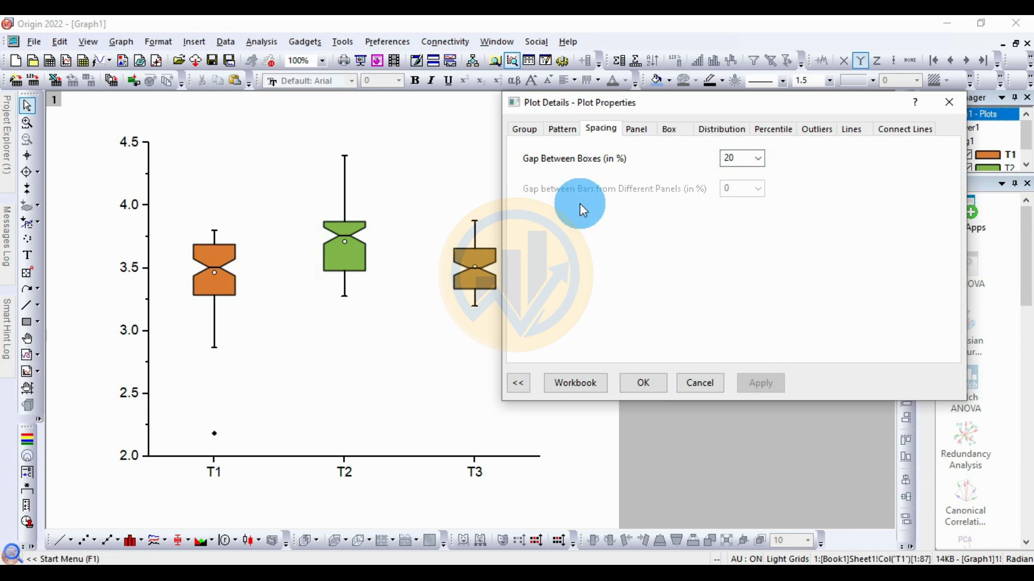
pyautogui.click(637, 131)
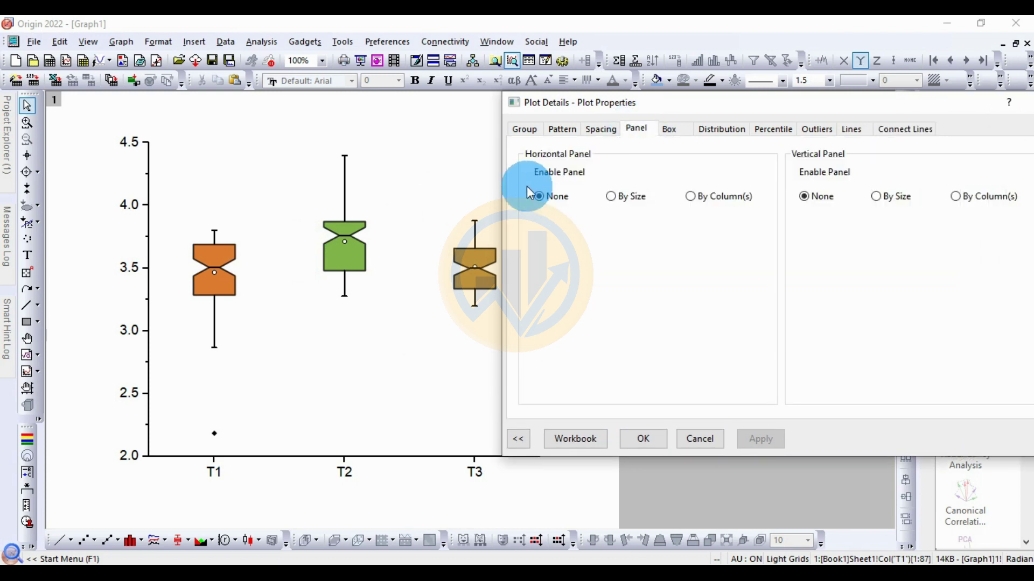
# Step: Label each box with its mean value
pyautogui.click(673, 129)
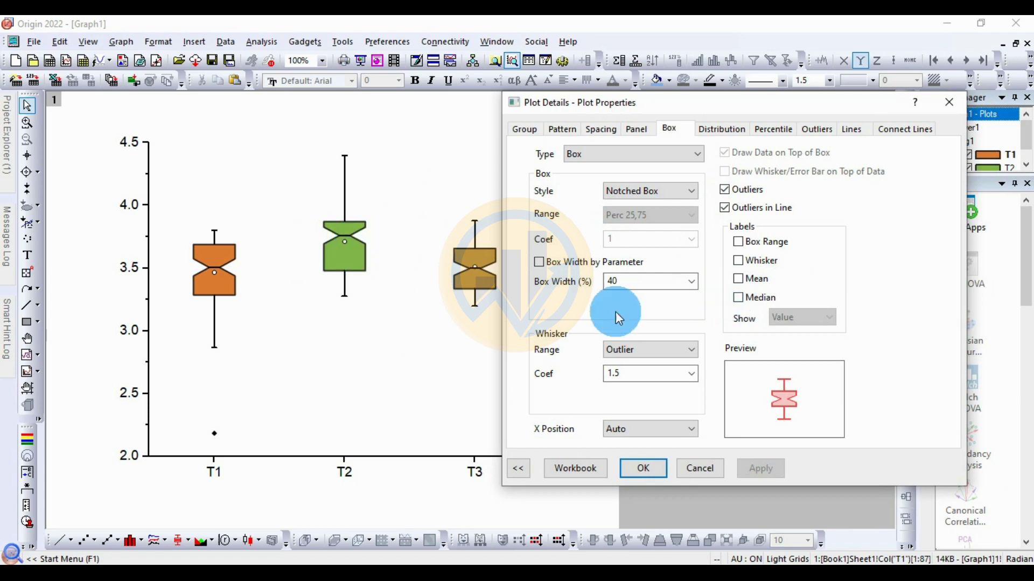
pyautogui.click(746, 281)
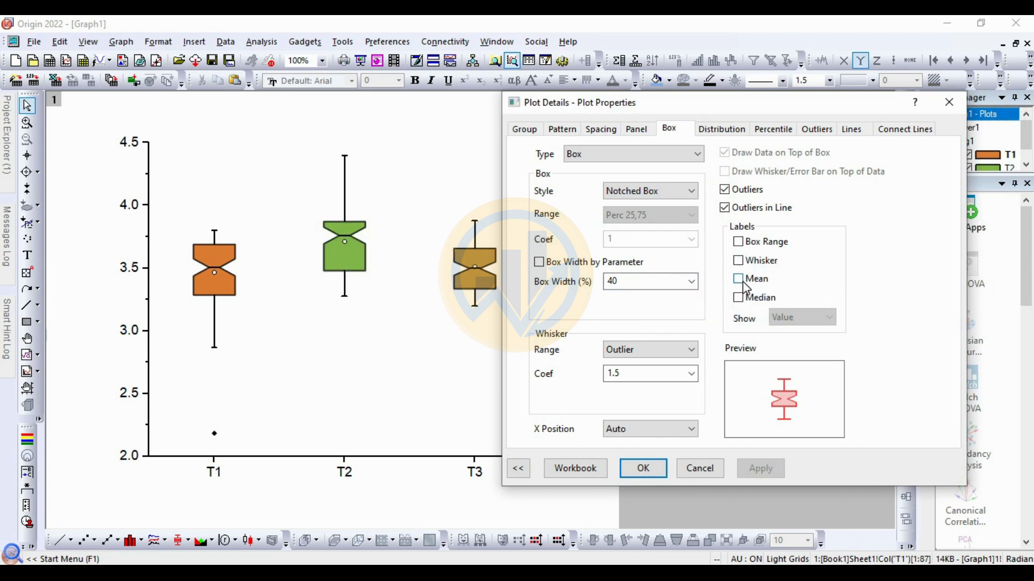
pyautogui.click(759, 468)
pyautogui.click(370, 257)
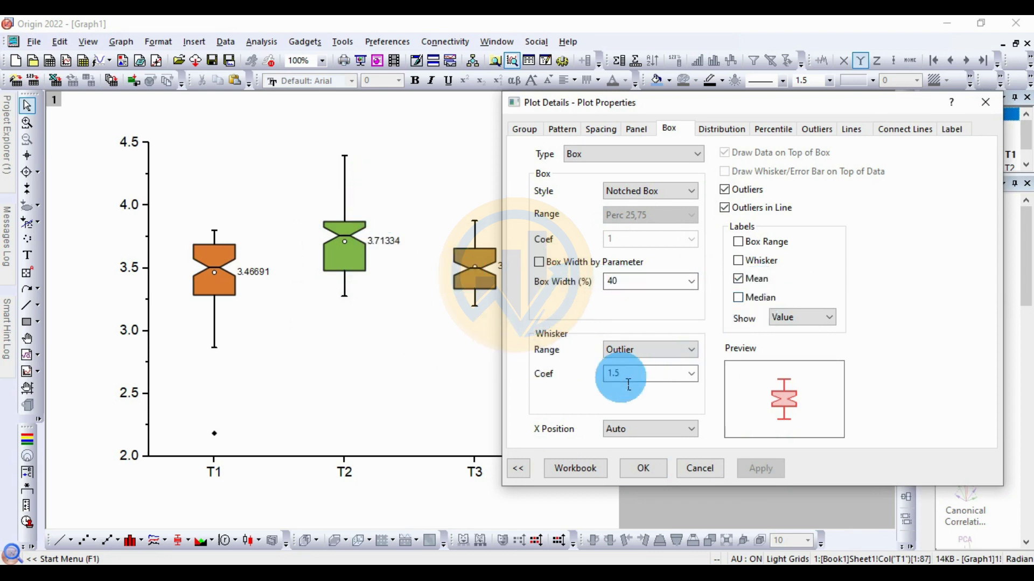
# Step: Set the whisker range to SD with coefficient 2
pyautogui.click(639, 351)
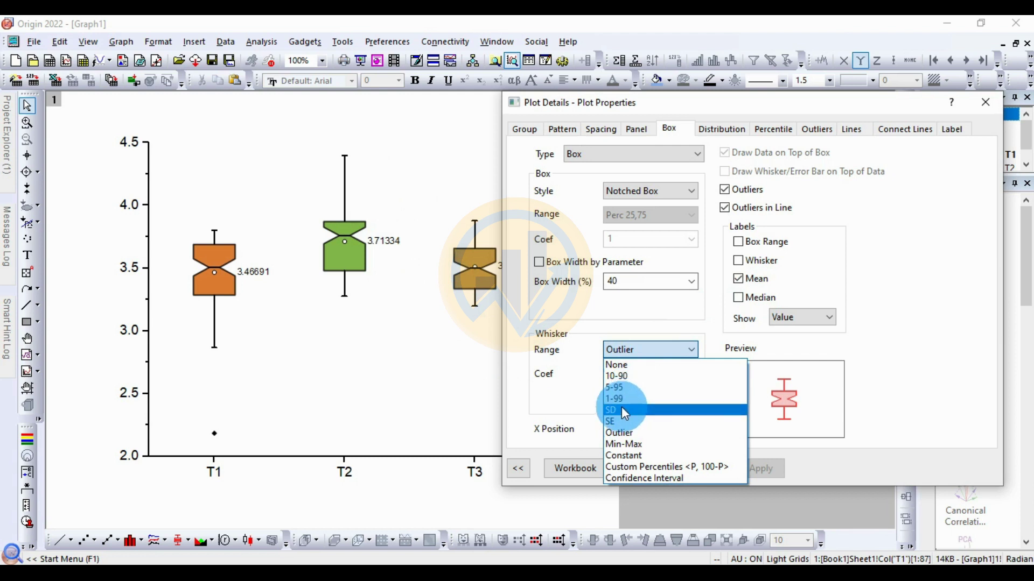
pyautogui.click(623, 413)
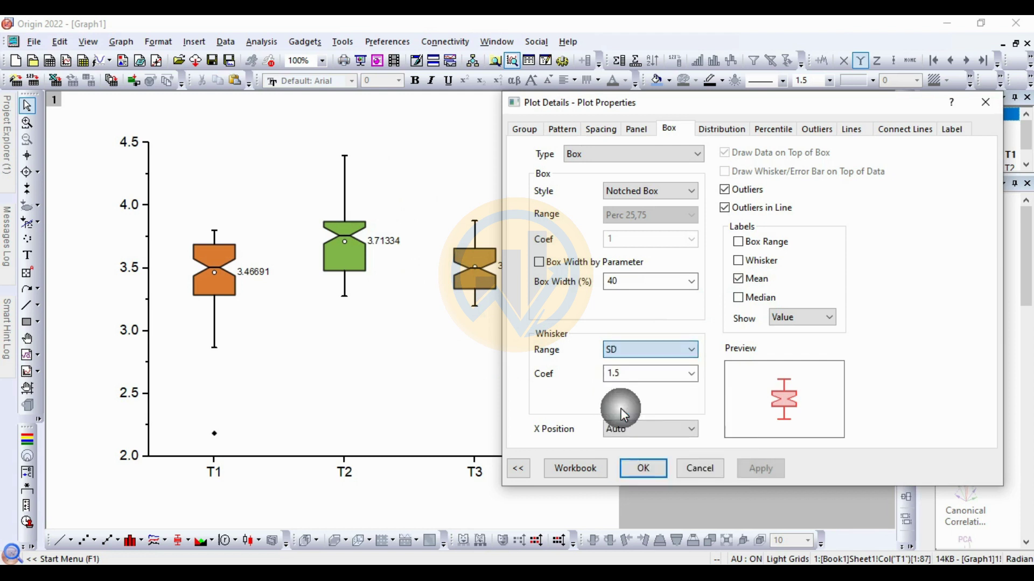
pyautogui.click(693, 373)
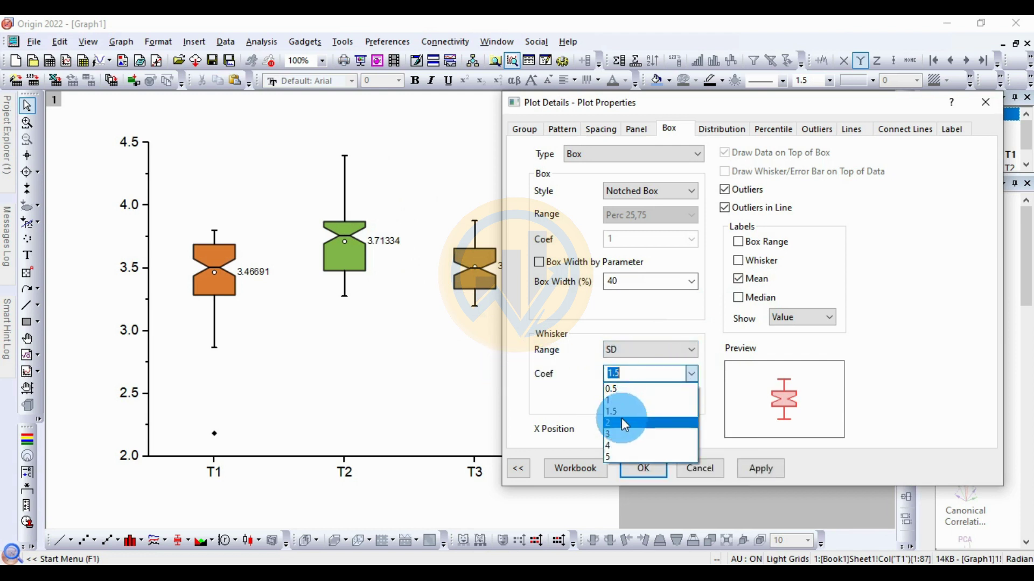
pyautogui.click(622, 420)
pyautogui.click(762, 471)
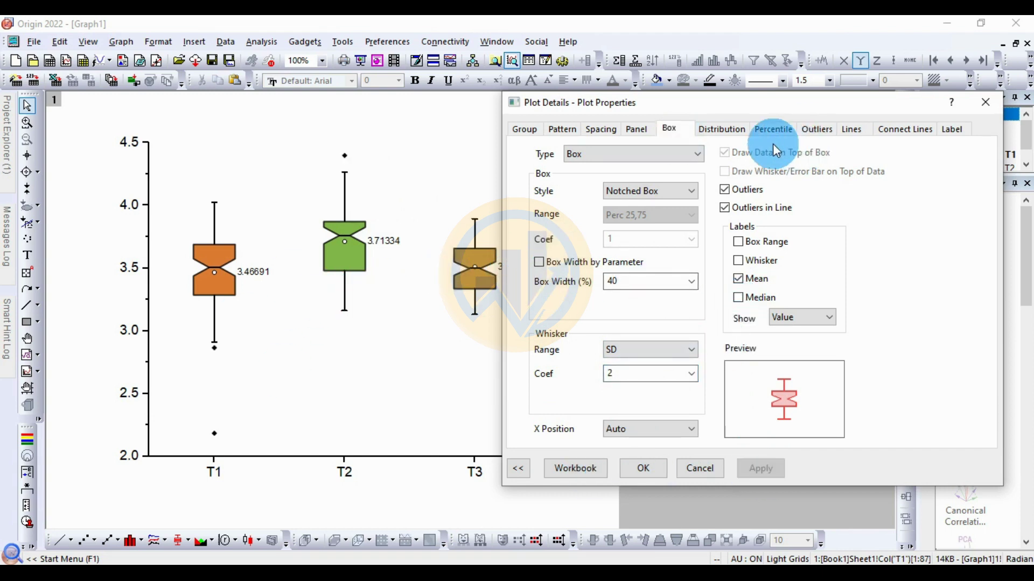
pyautogui.click(721, 129)
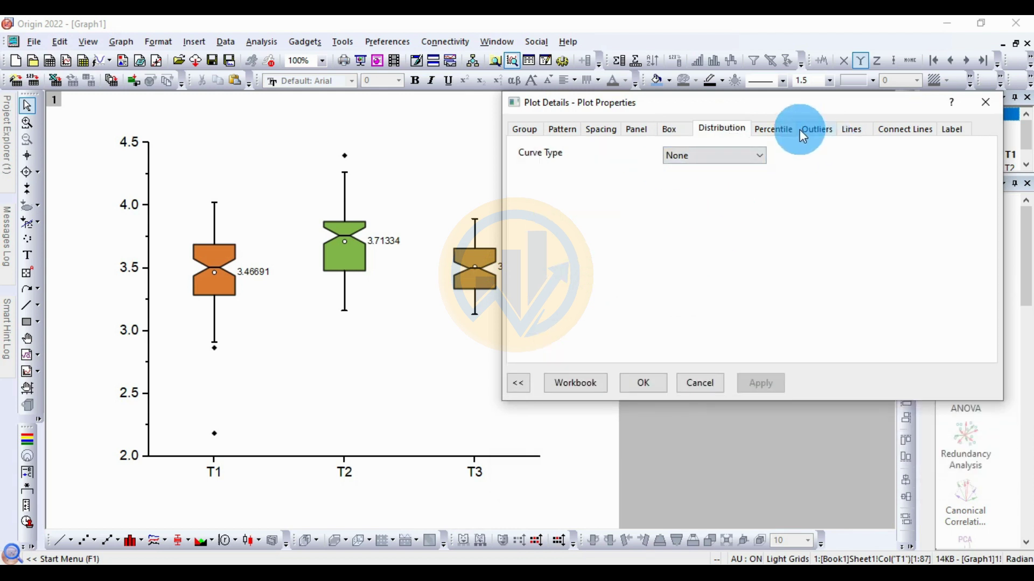
# Step: Make the mean marker a filled circle, after briefly trying a filled diamond
pyautogui.click(775, 130)
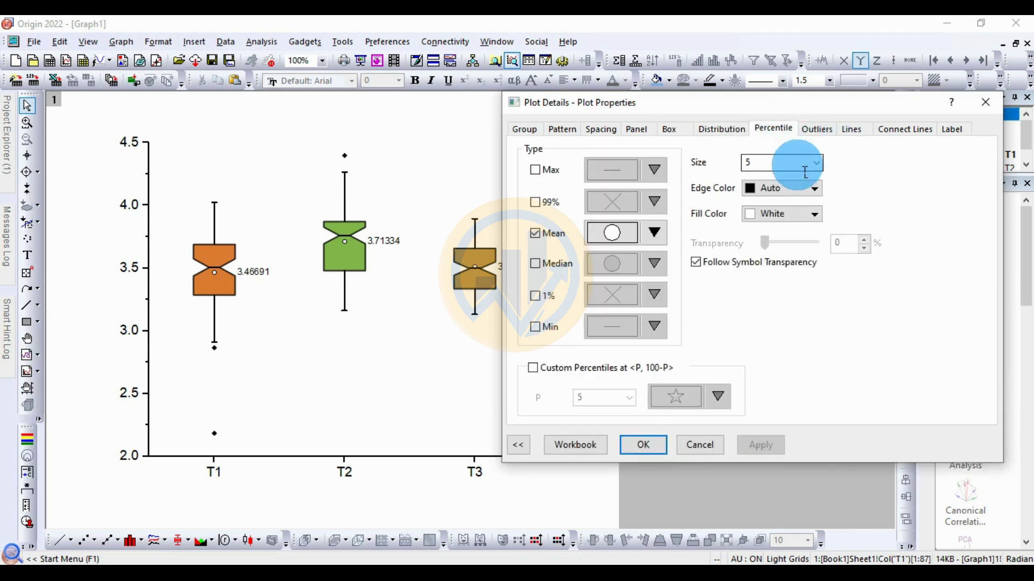
pyautogui.doubleClick(543, 242)
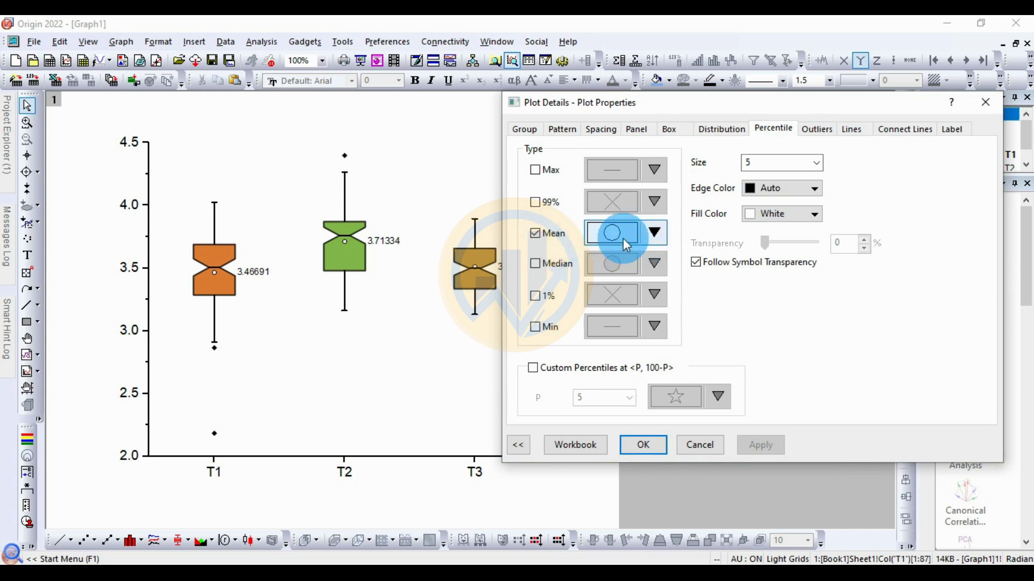
pyautogui.click(655, 236)
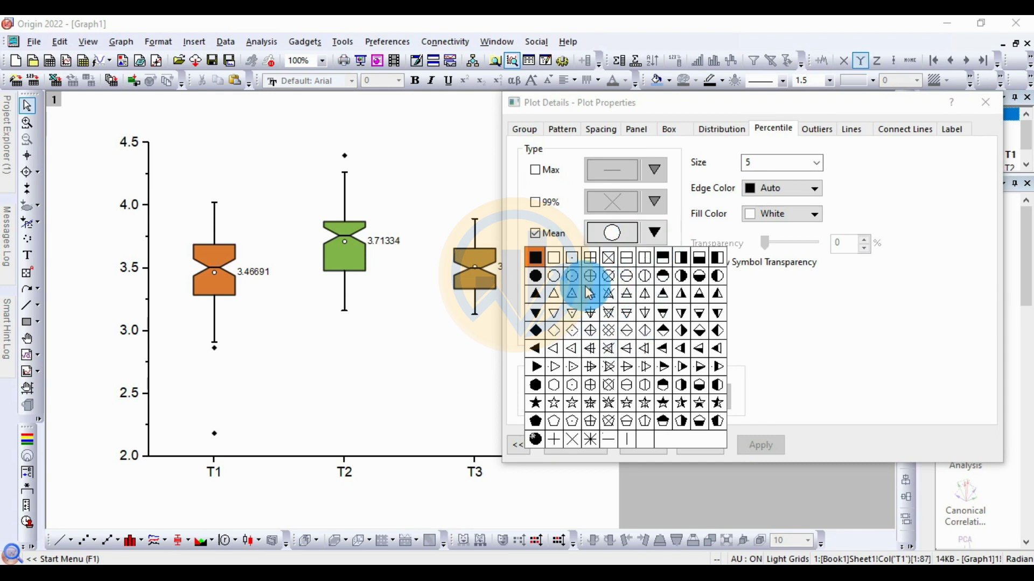
pyautogui.click(800, 326)
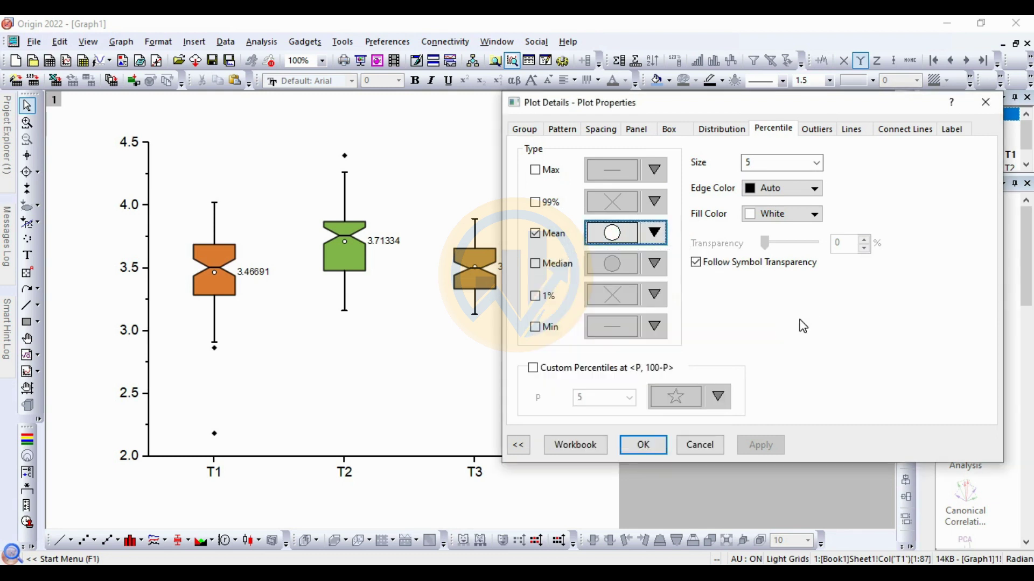
pyautogui.click(679, 240)
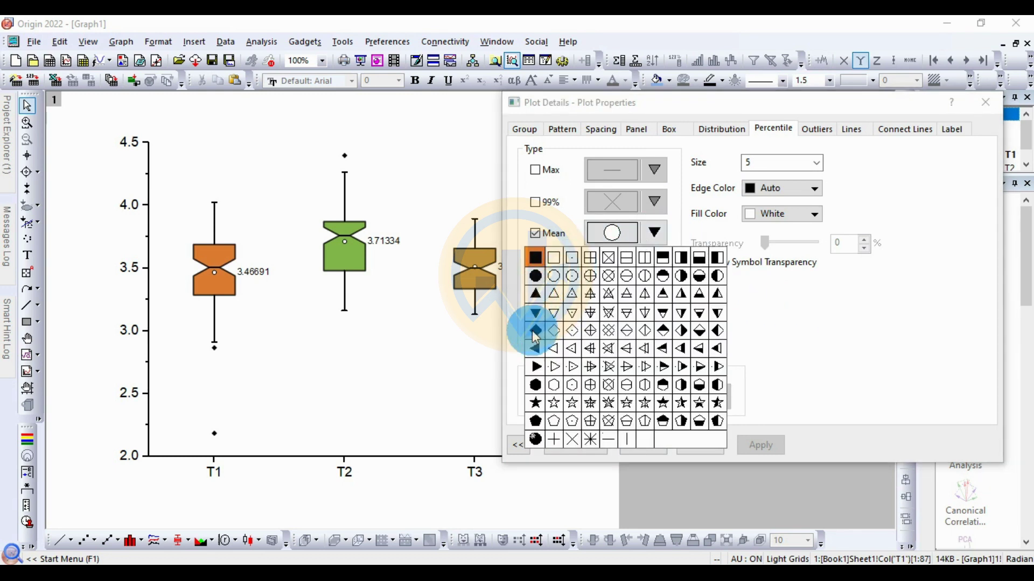
pyautogui.click(514, 306)
pyautogui.click(757, 449)
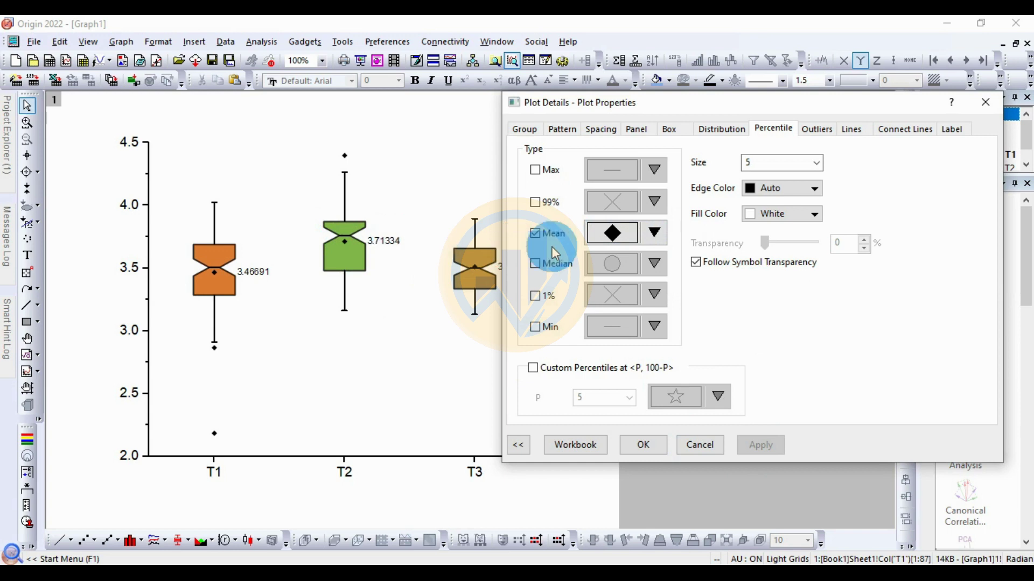
pyautogui.click(654, 236)
pyautogui.click(536, 274)
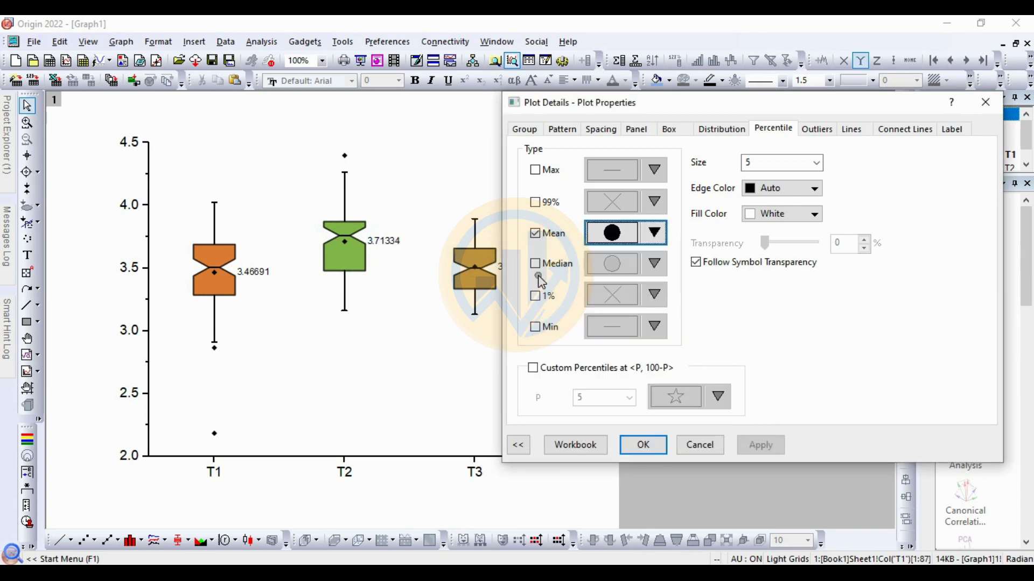
pyautogui.click(774, 440)
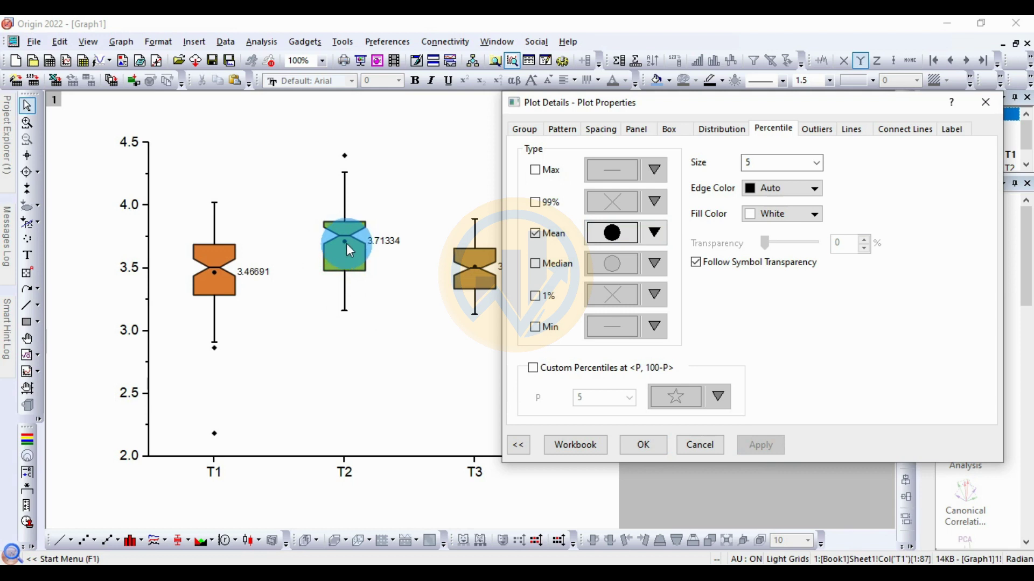
# Step: Set the mean marker size to 8 and its edge colour to Auto, after trying white
pyautogui.click(816, 163)
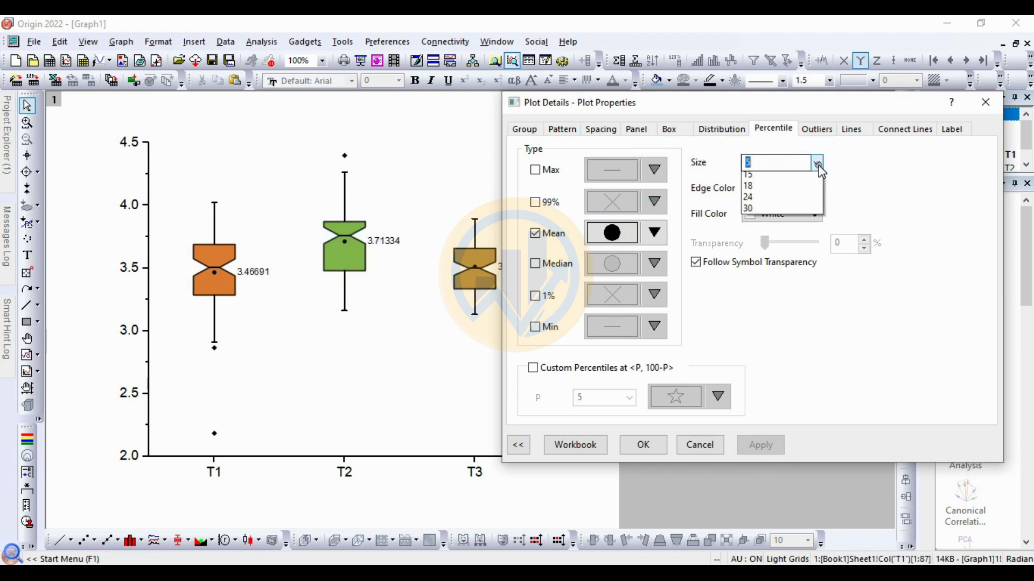
pyautogui.click(757, 222)
pyautogui.click(753, 448)
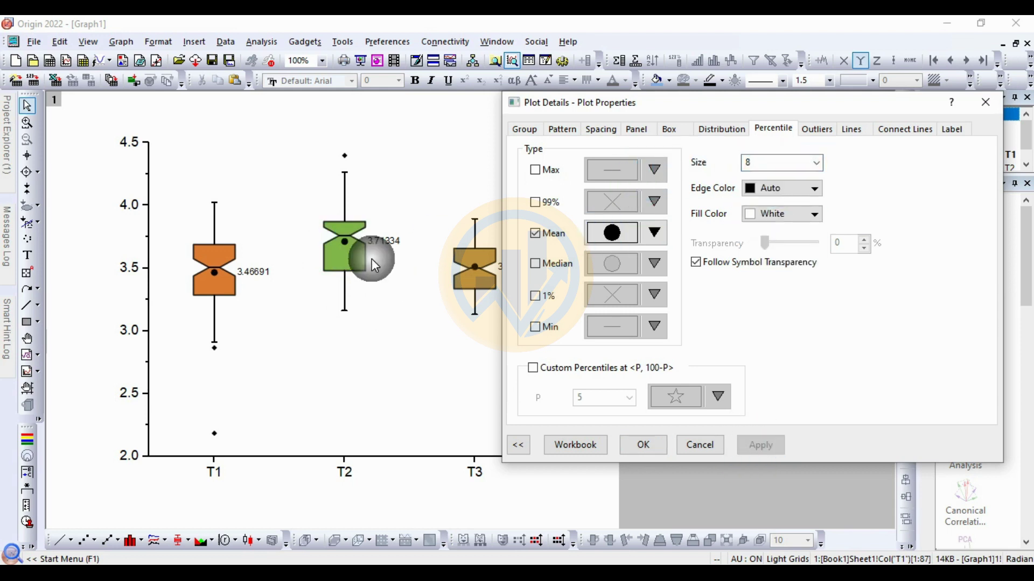
pyautogui.click(789, 189)
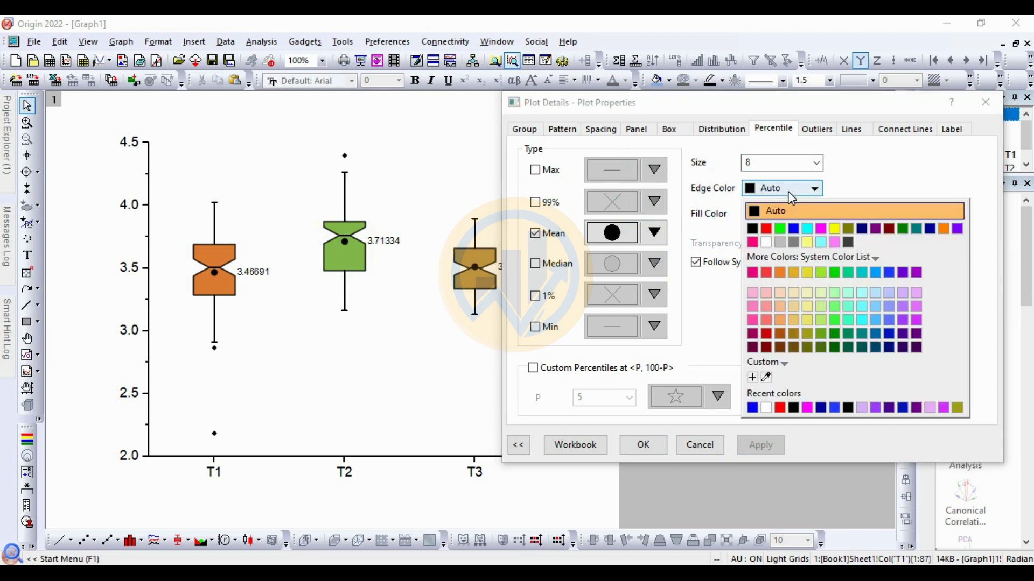
pyautogui.click(765, 242)
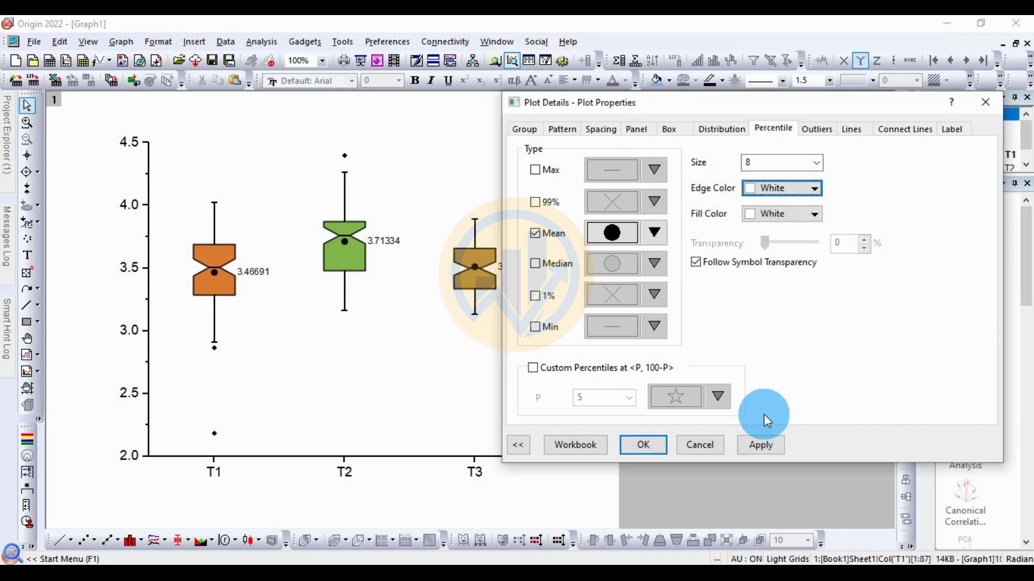
pyautogui.click(770, 443)
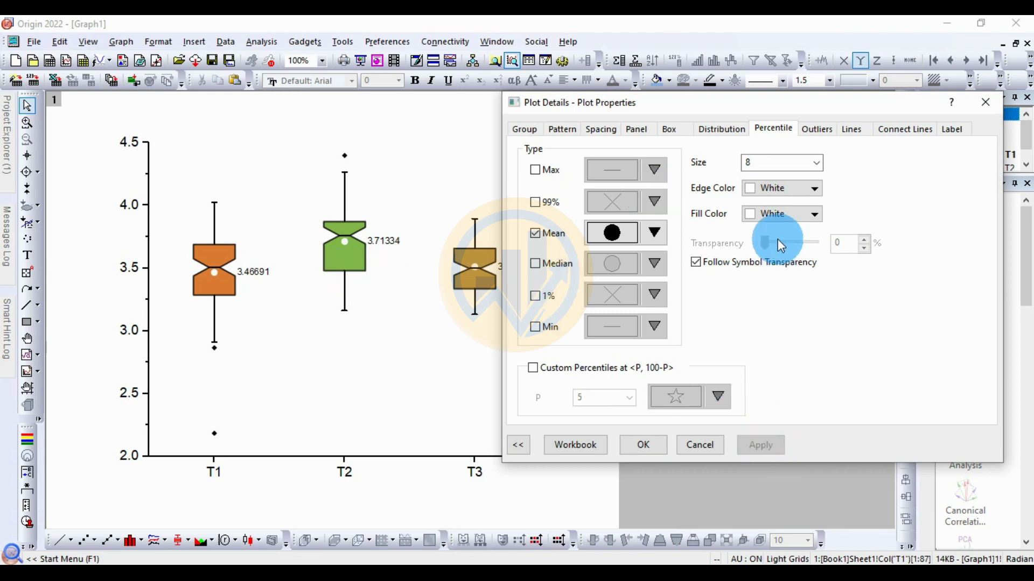
pyautogui.click(812, 187)
pyautogui.click(762, 211)
pyautogui.click(775, 440)
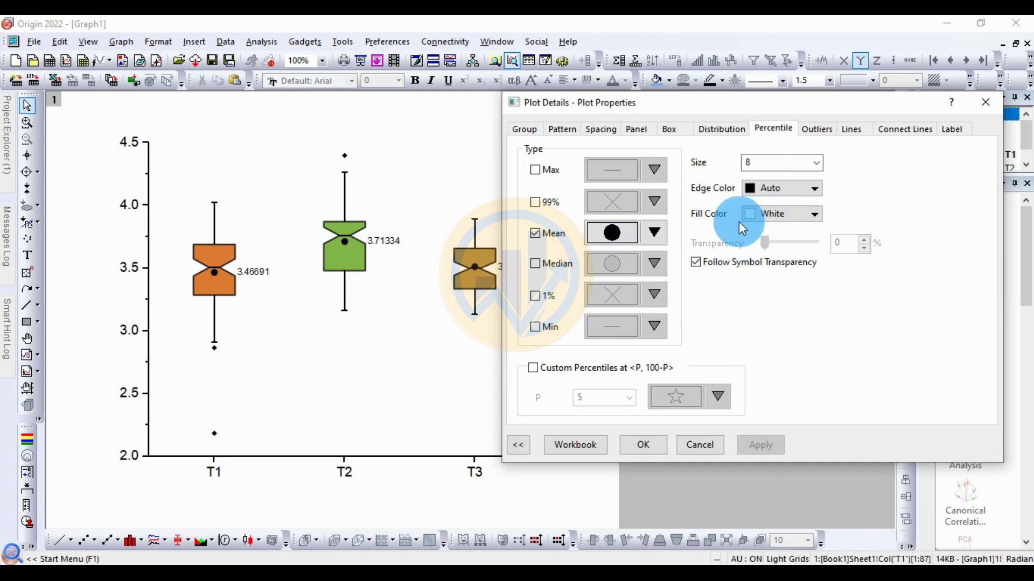
# Step: Set the mean marker fill colour to Auto, after trying black and blue
pyautogui.click(811, 215)
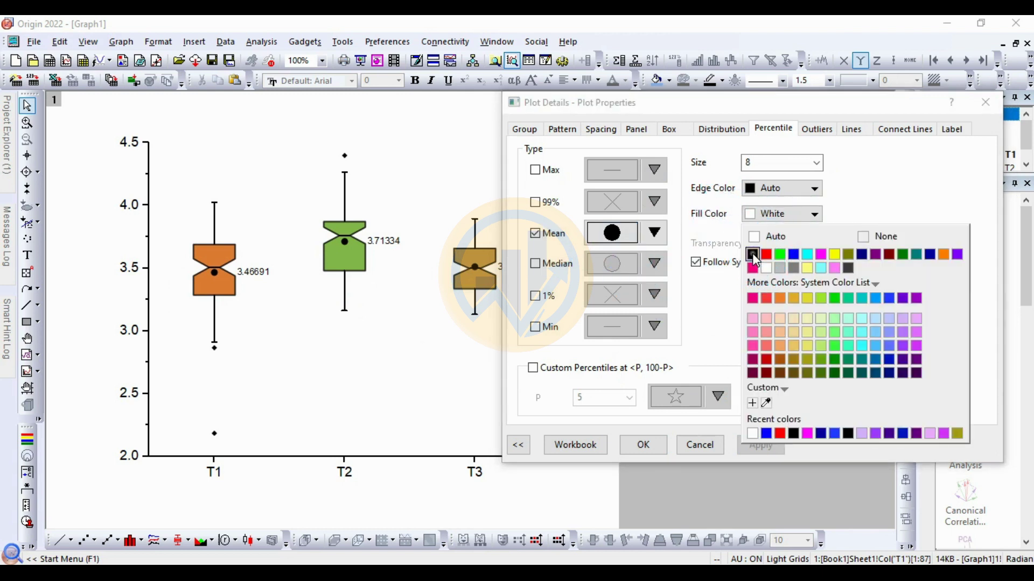
pyautogui.click(752, 254)
pyautogui.click(786, 214)
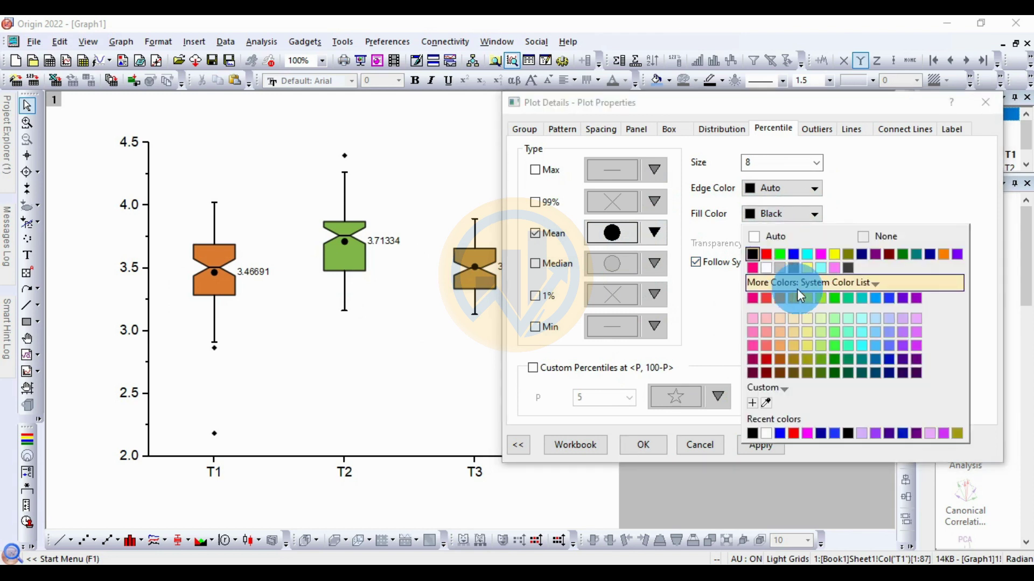
pyautogui.click(793, 254)
pyautogui.click(778, 447)
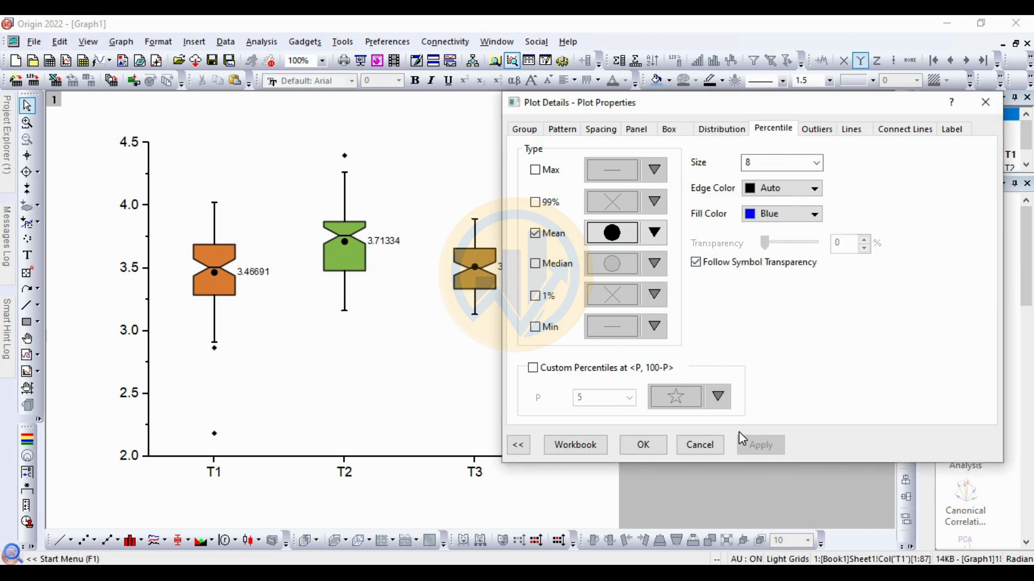
pyautogui.click(791, 214)
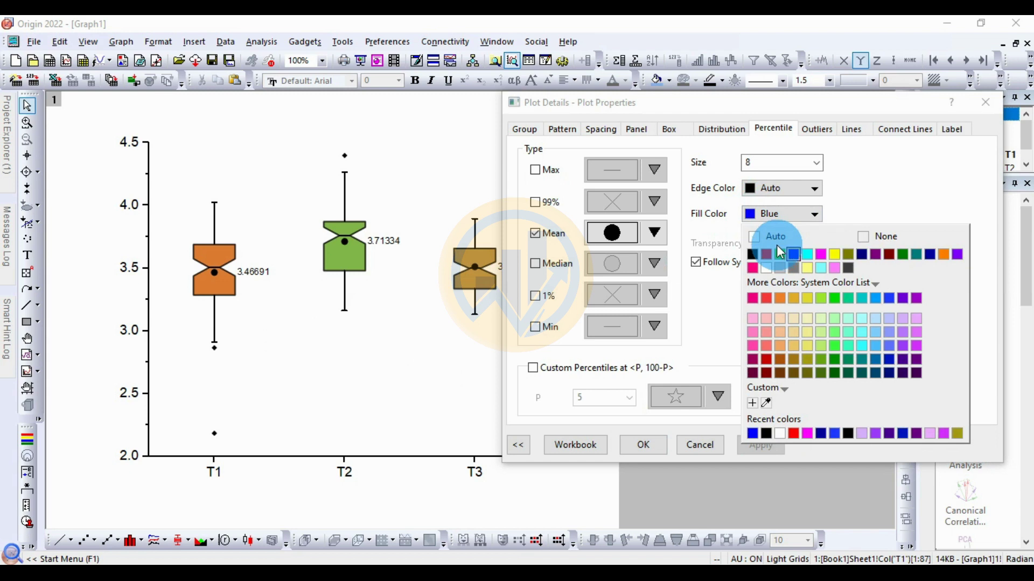
pyautogui.click(777, 235)
pyautogui.click(779, 448)
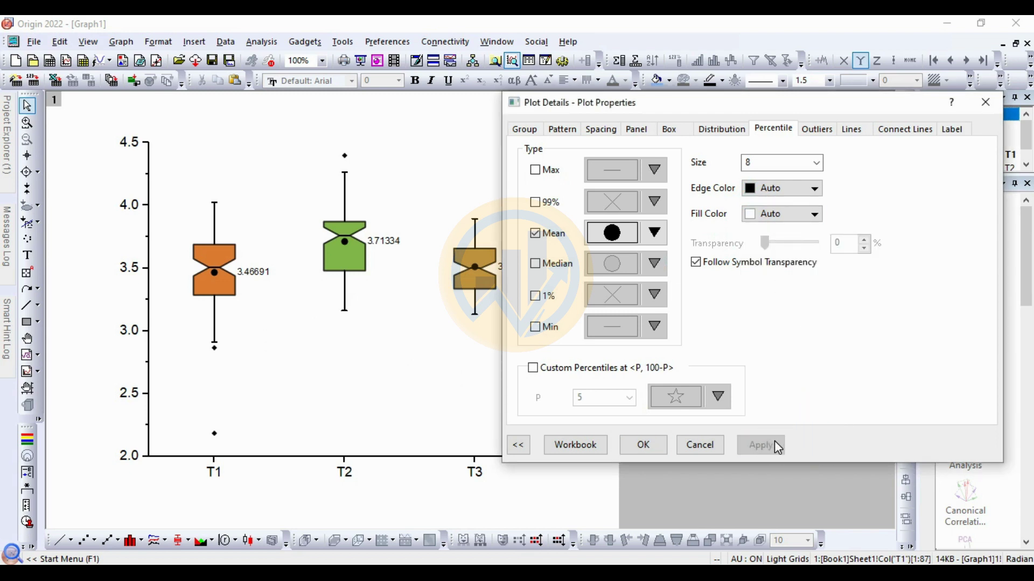
# Step: Set the outlier marker size to 8 and apply it to the box plot
pyautogui.click(823, 130)
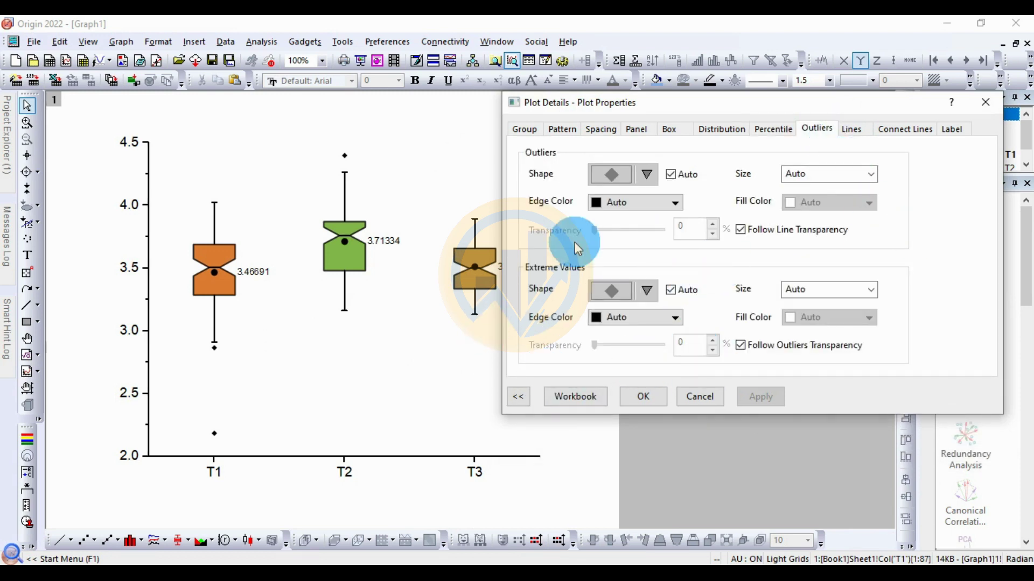
pyautogui.click(870, 176)
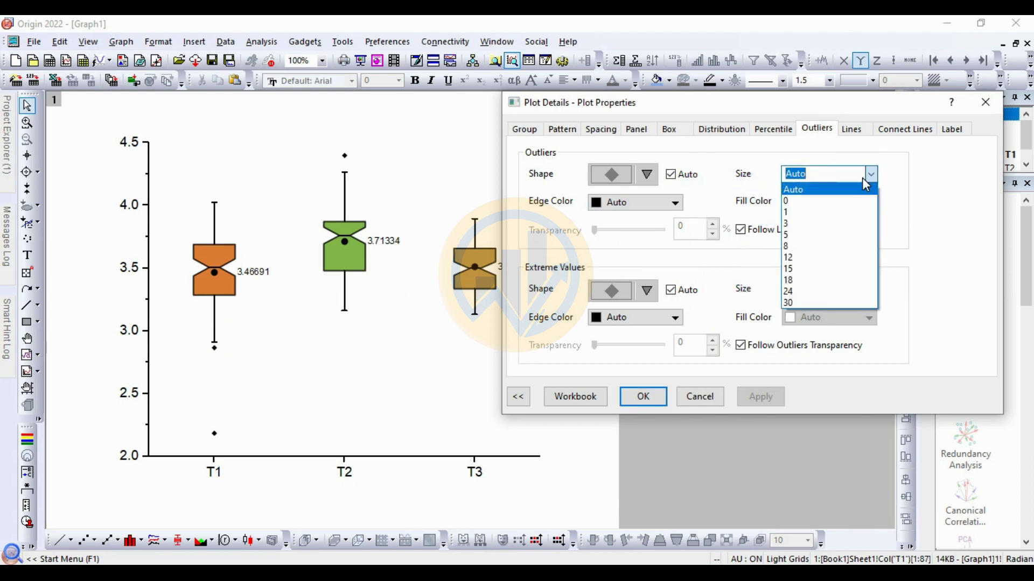
pyautogui.click(806, 247)
pyautogui.click(760, 398)
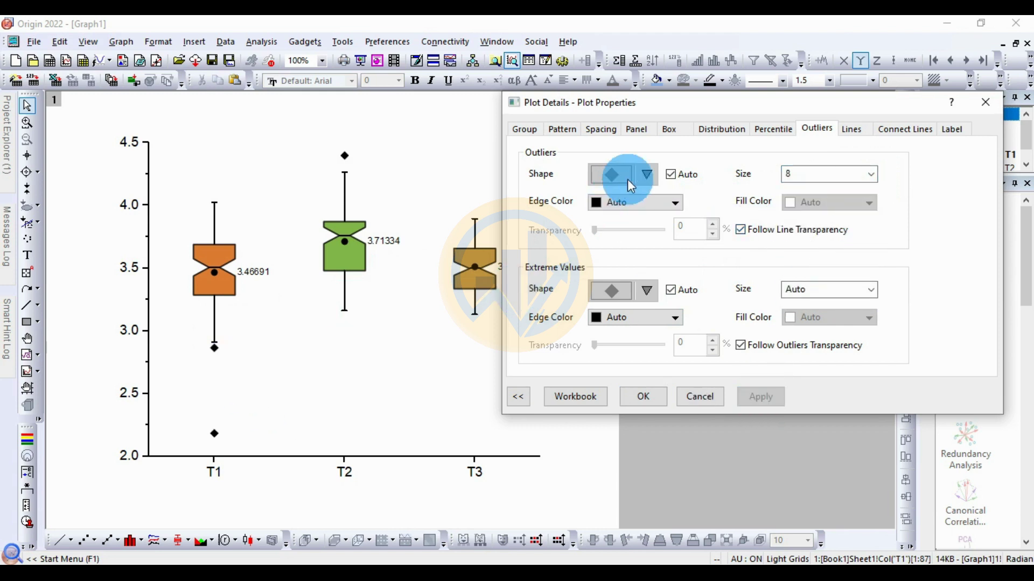
# Step: Try a red edge colour for the outliers, then return it to Auto and apply
pyautogui.click(649, 207)
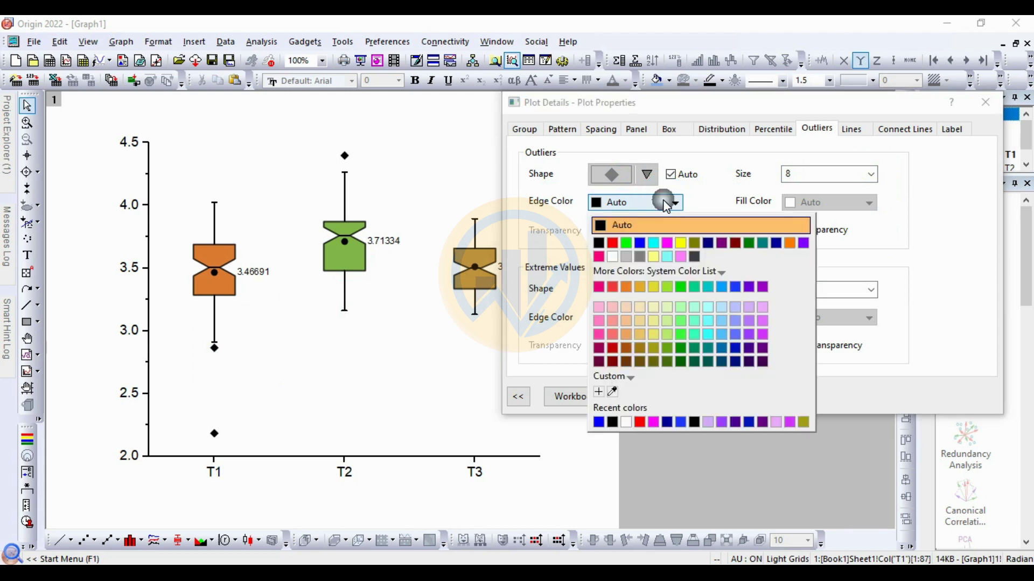
pyautogui.click(612, 243)
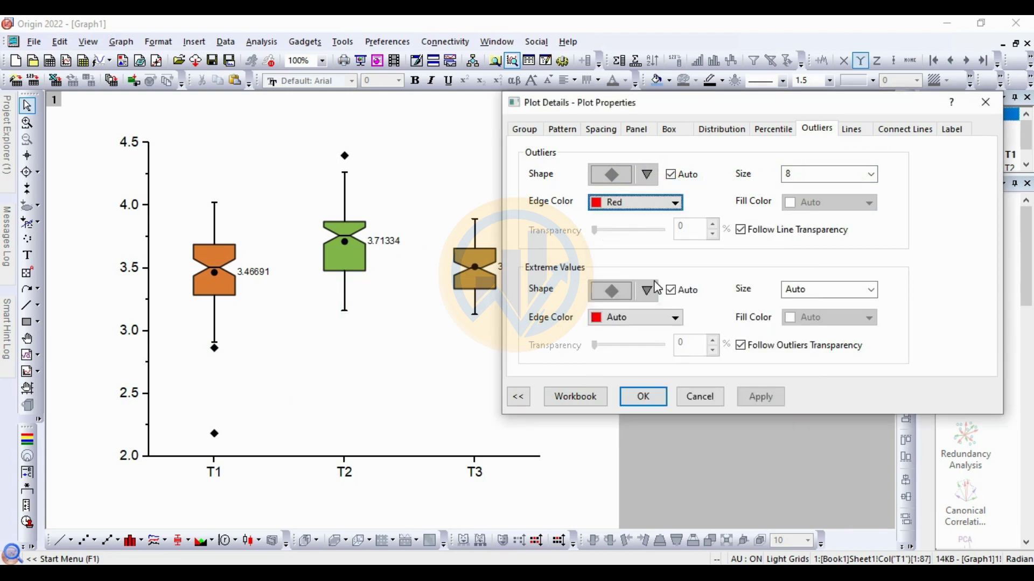
pyautogui.click(759, 398)
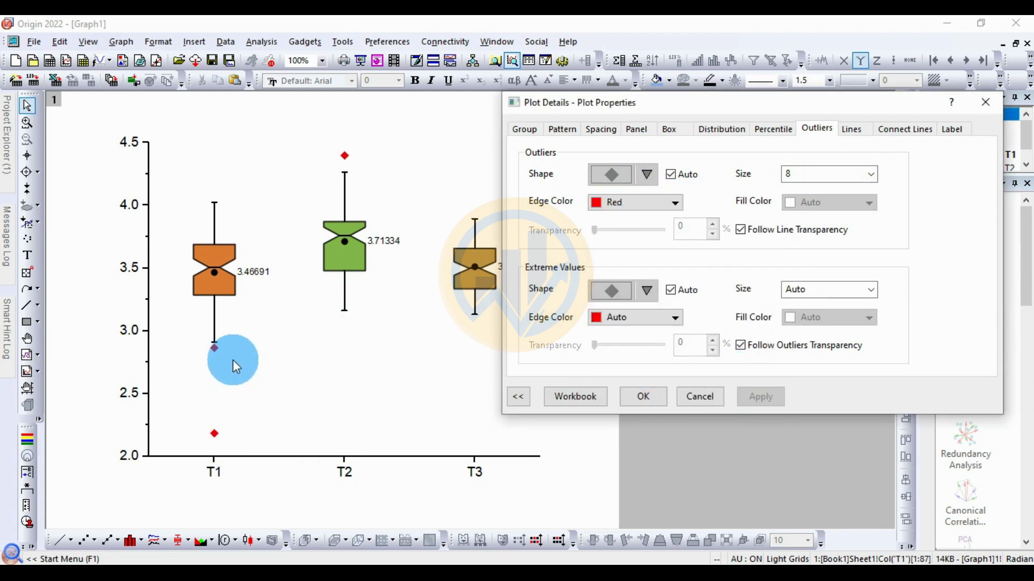
pyautogui.click(657, 208)
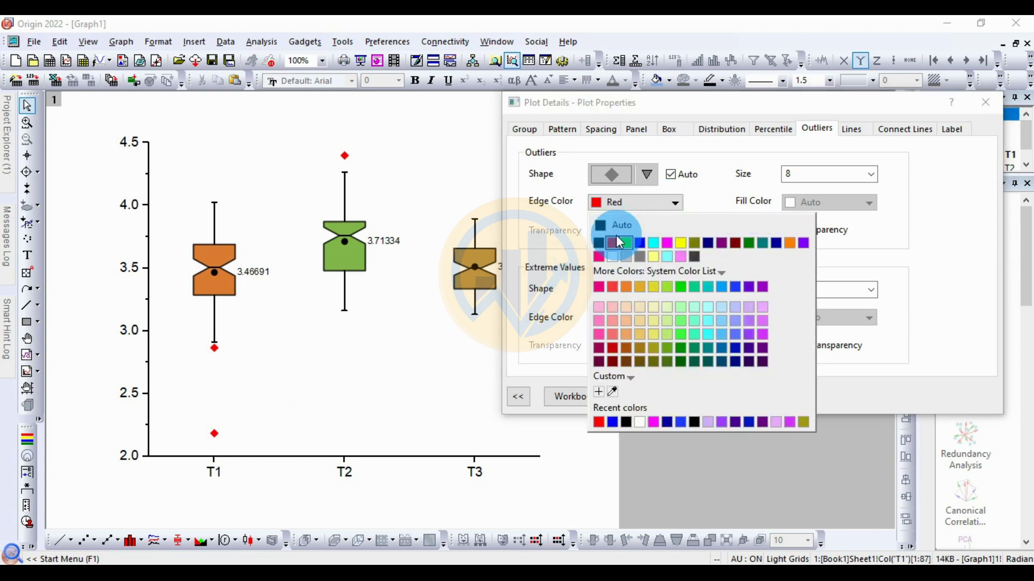
pyautogui.click(625, 225)
pyautogui.click(758, 398)
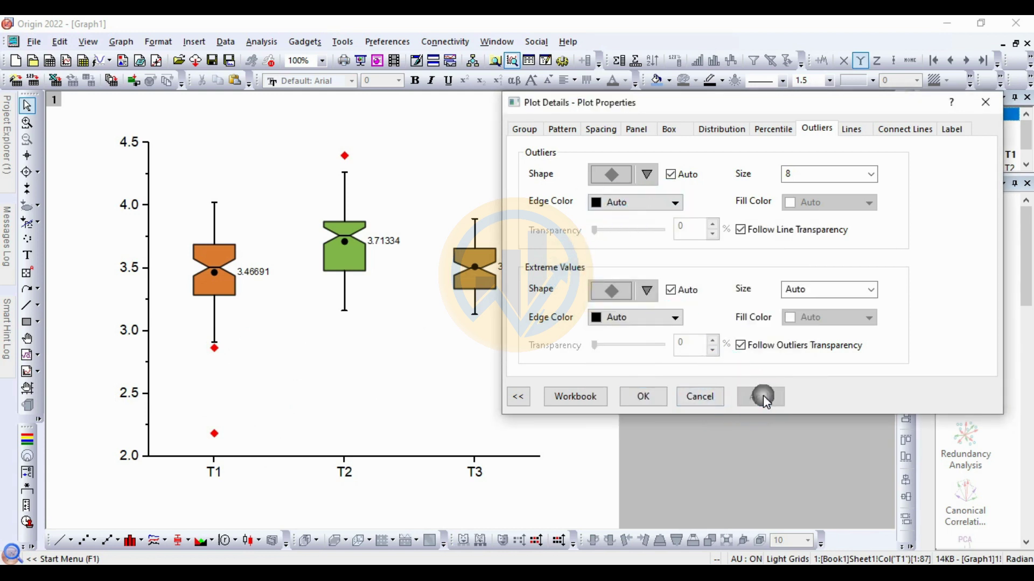
# Step: Test a mean line inside each box, then switch it back off
pyautogui.click(858, 132)
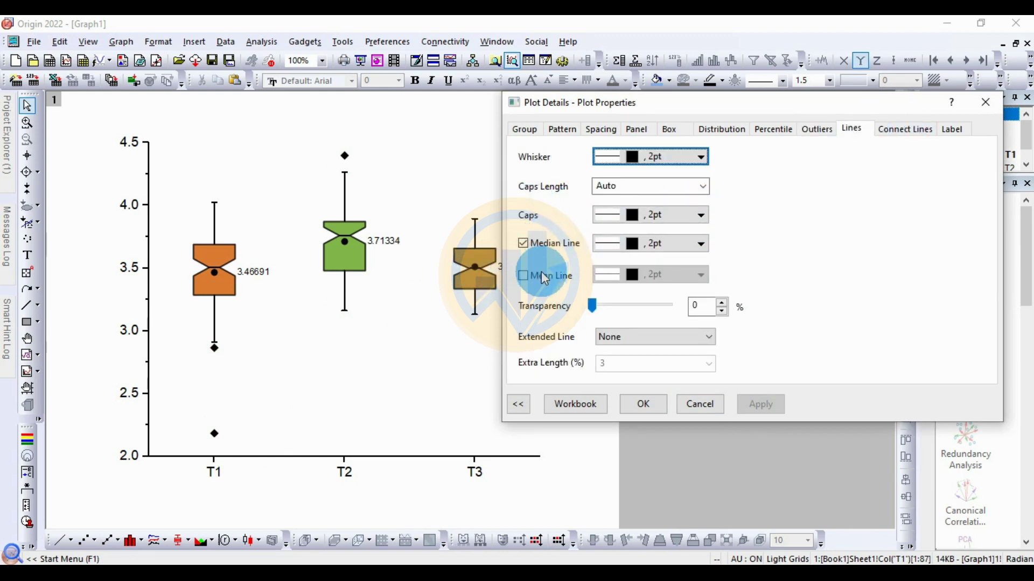
pyautogui.click(523, 276)
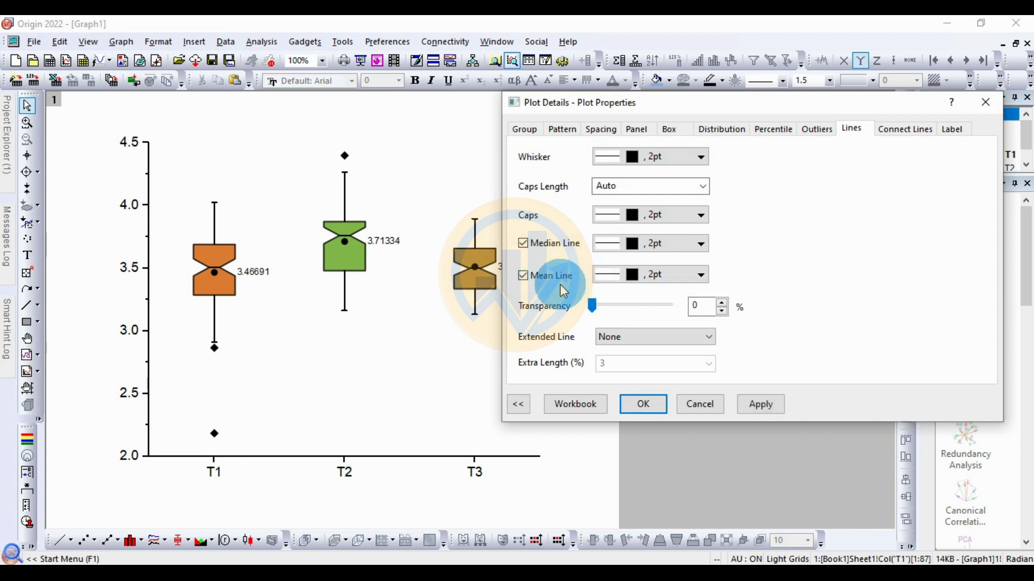
pyautogui.click(759, 404)
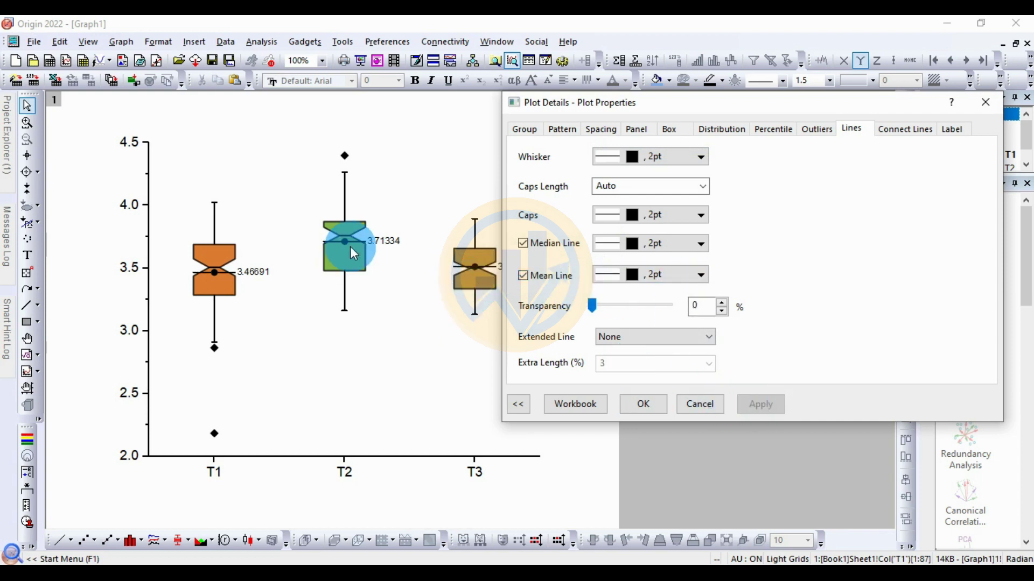
pyautogui.click(523, 276)
pyautogui.click(768, 407)
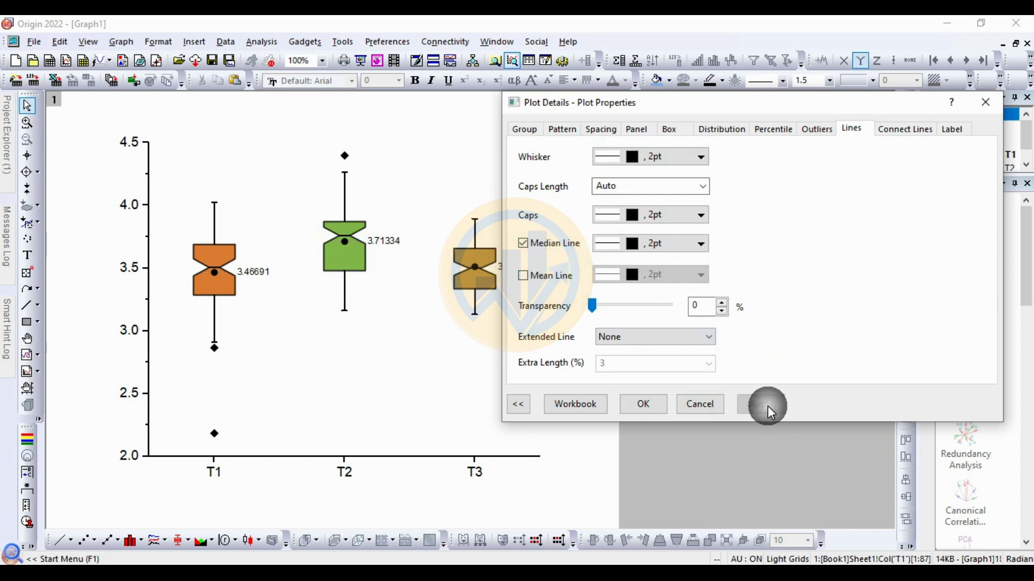
pyautogui.click(949, 132)
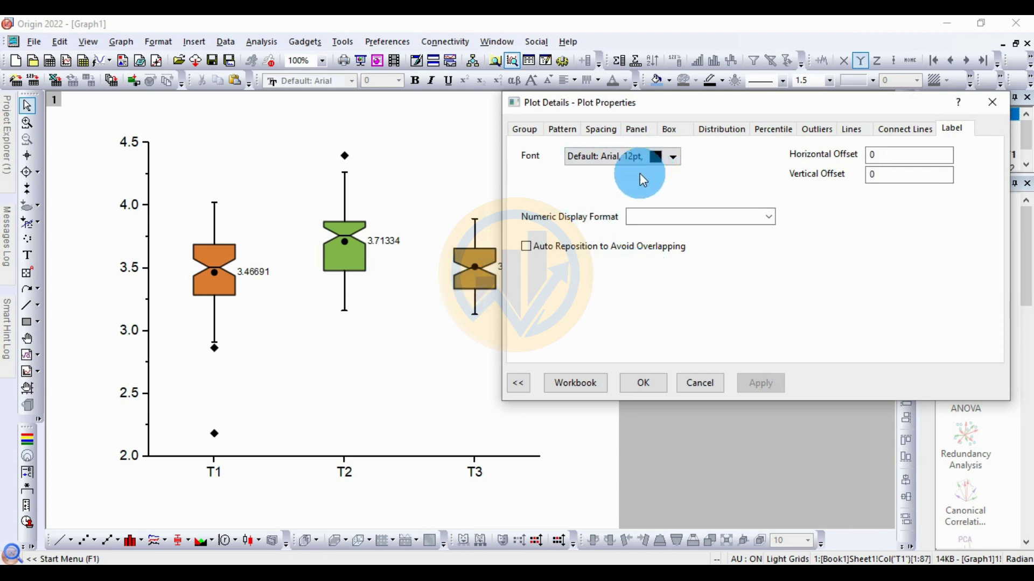
# Step: Make the mean value labels bold 14 pt Times New Roman
pyautogui.click(654, 157)
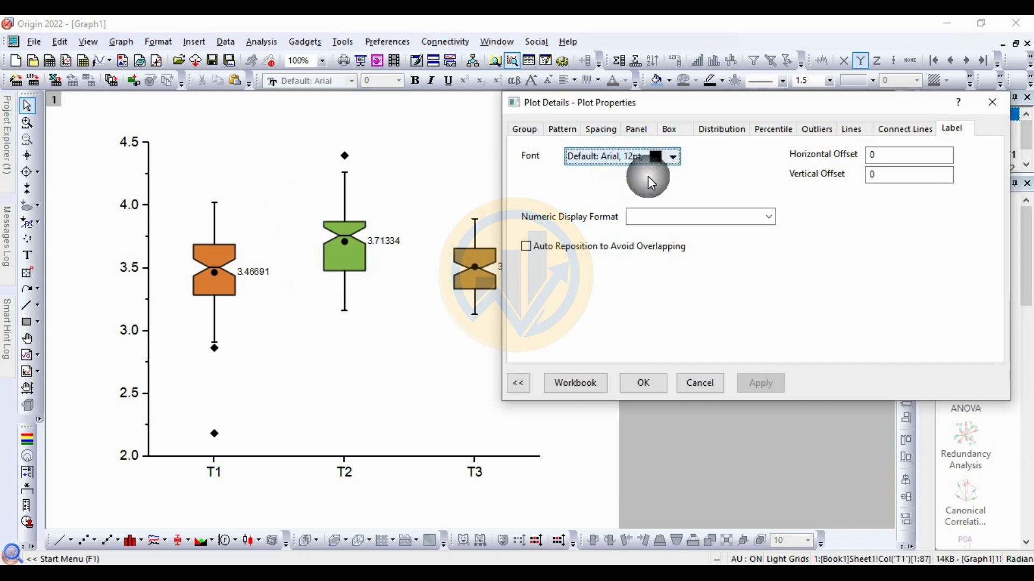
pyautogui.click(694, 185)
pyautogui.scroll(2, 665, 240)
pyautogui.click(654, 214)
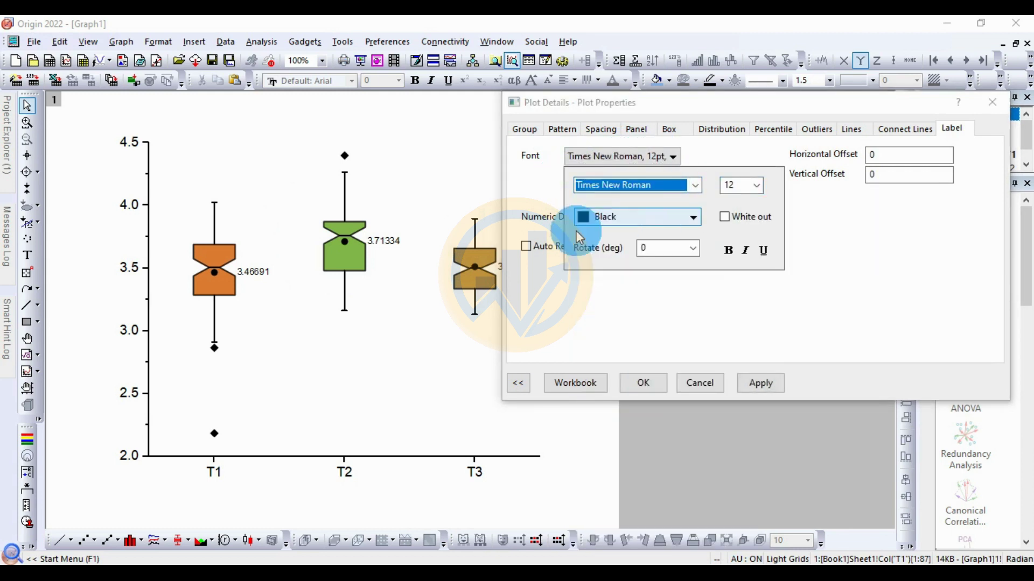
pyautogui.click(758, 185)
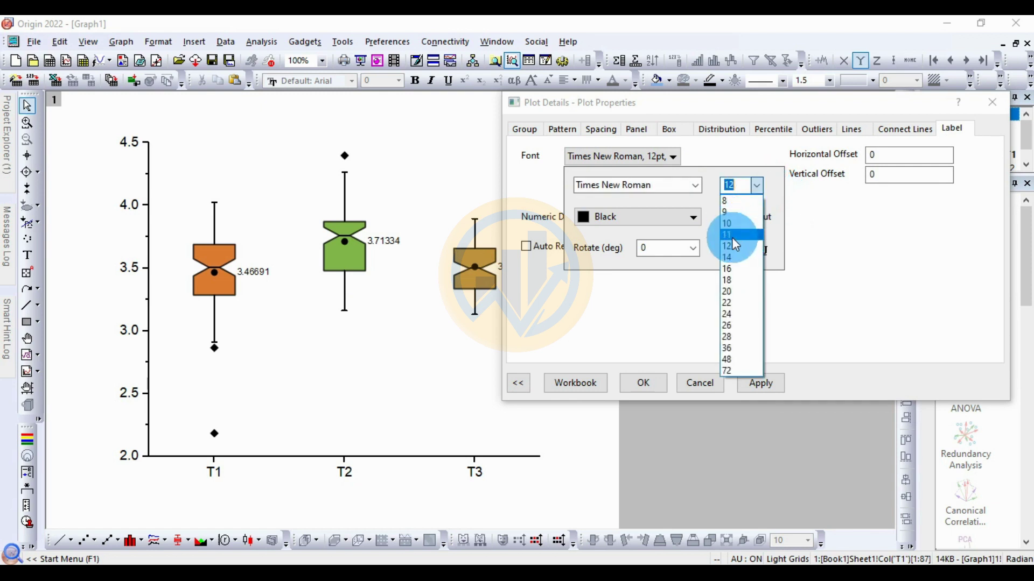
pyautogui.click(732, 258)
pyautogui.click(728, 251)
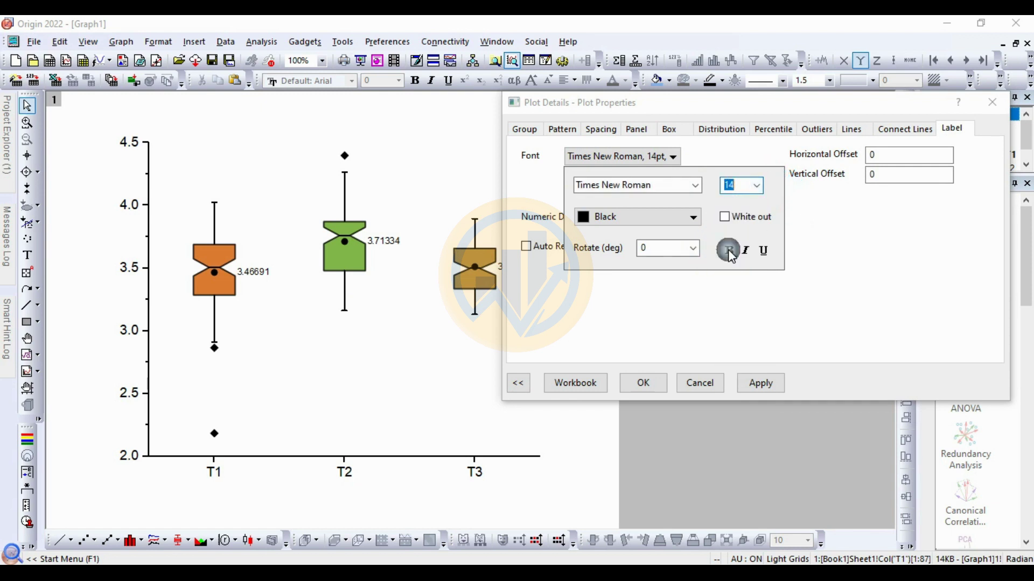
pyautogui.click(761, 396)
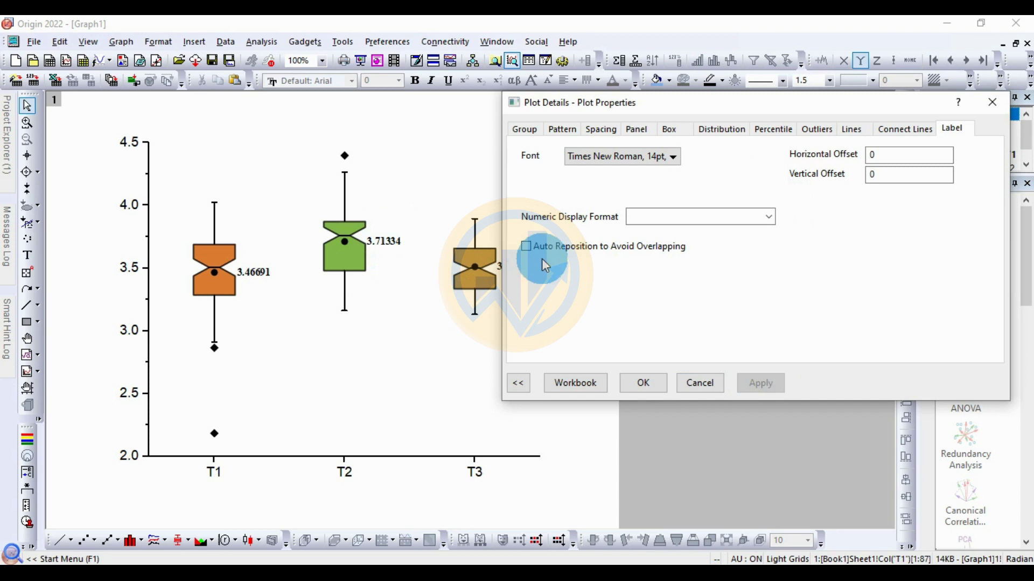
# Step: Use numeric display format .4 so means read 3.4669, 3.7133, 3.5126, then close Plot Details
pyautogui.click(660, 219)
pyautogui.click(660, 222)
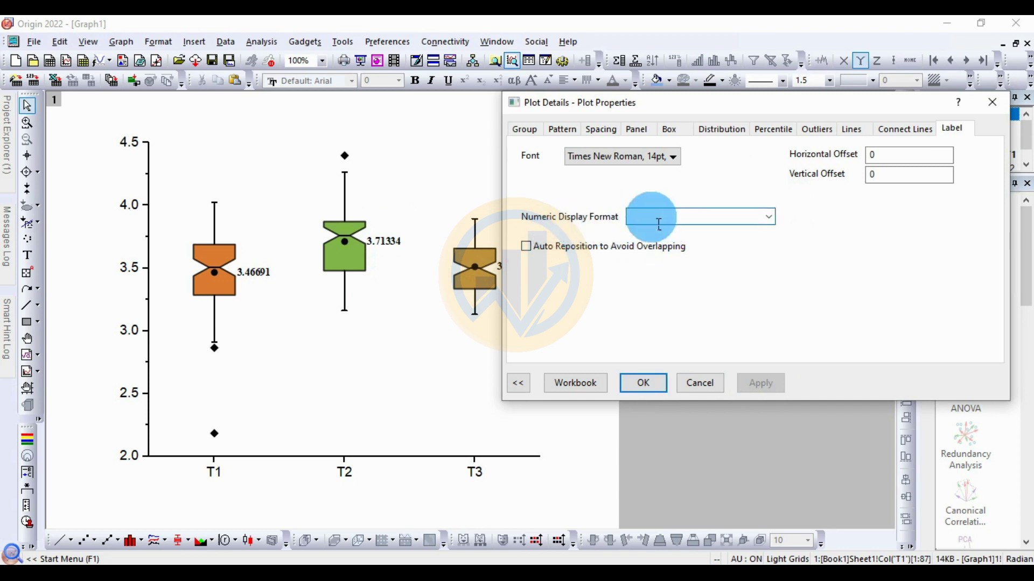
pyautogui.click(403, 248)
pyautogui.click(642, 219)
pyautogui.click(643, 218)
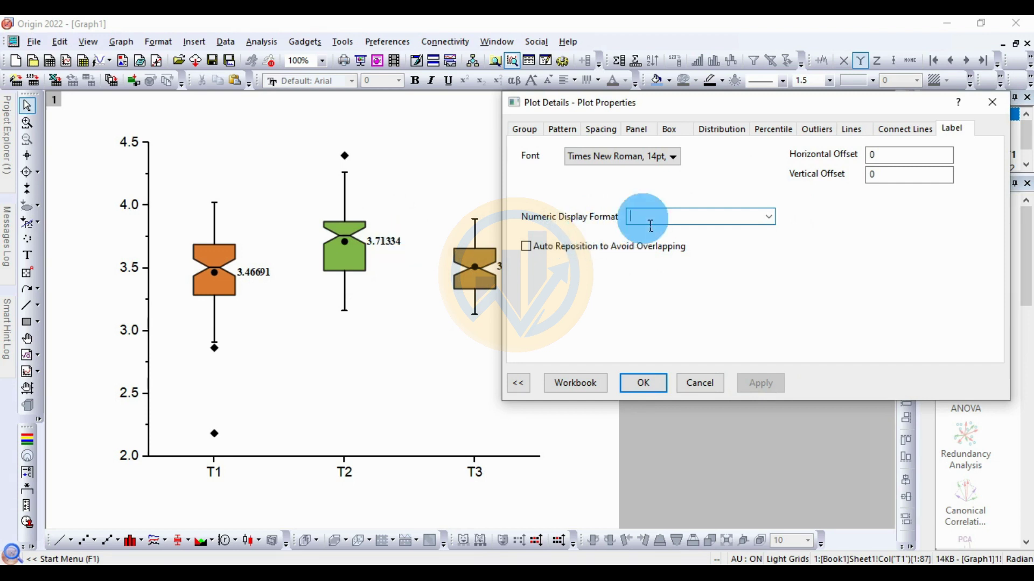
pyautogui.write('.')
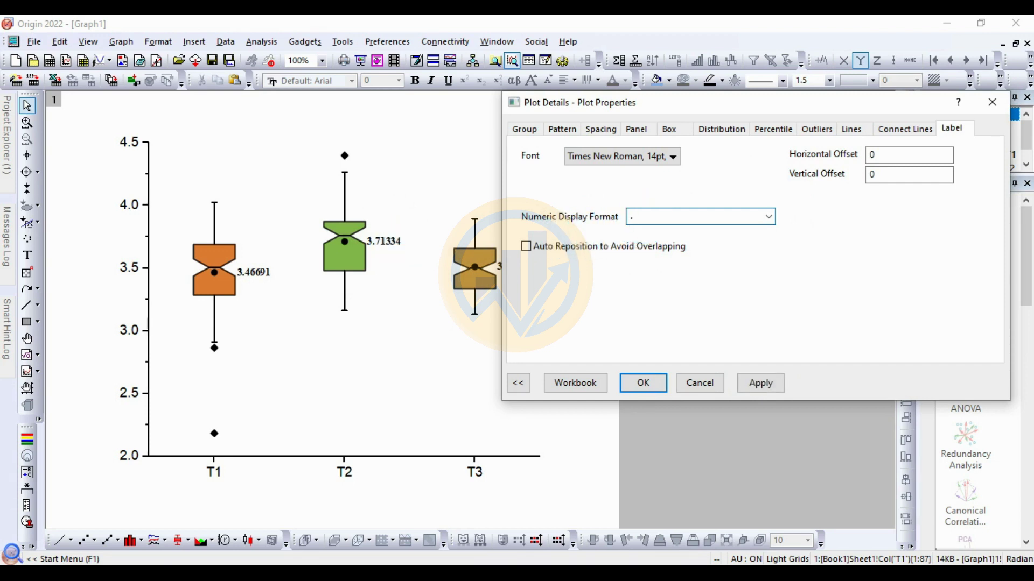
pyautogui.write('4')
pyautogui.click(775, 383)
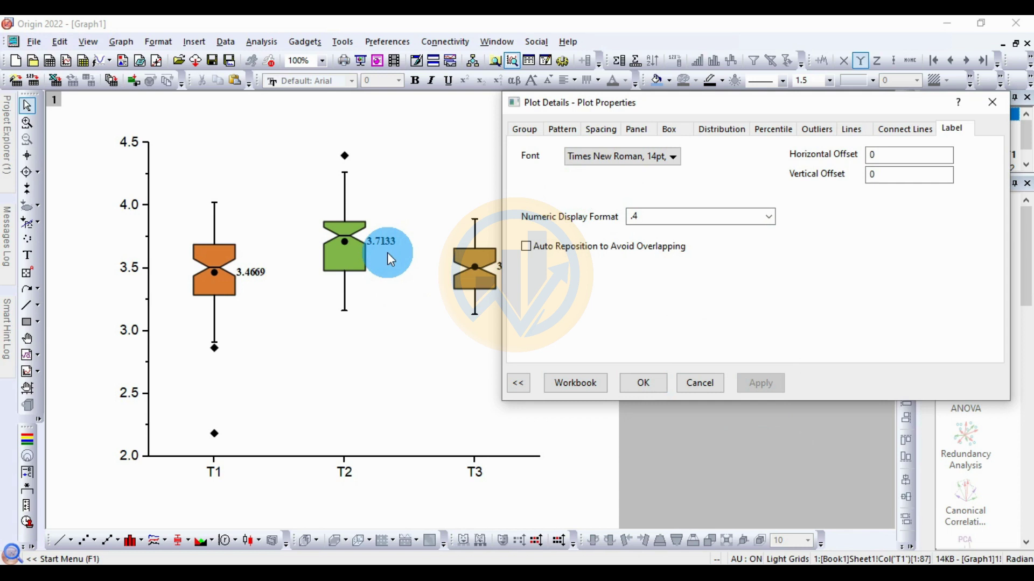
pyautogui.click(647, 382)
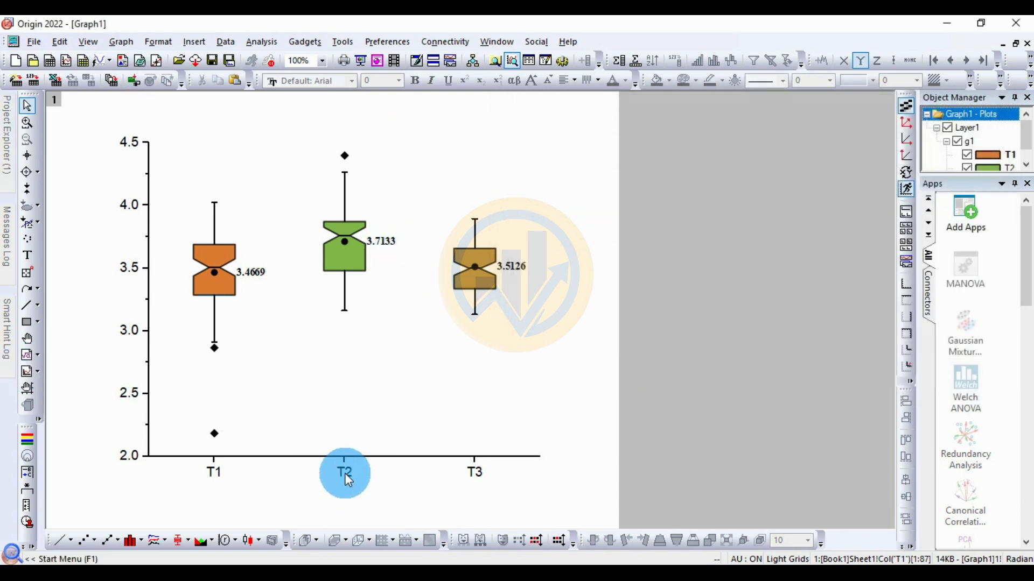
# Step: Change the T1–T3 x tick labels and the y tick labels to Times New Roman
pyautogui.click(344, 473)
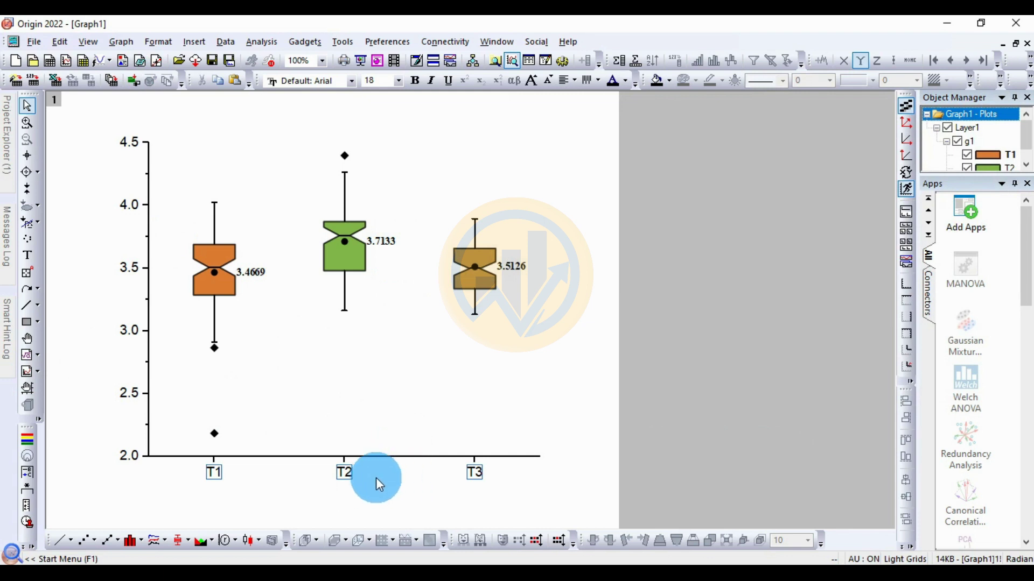
pyautogui.click(351, 81)
pyautogui.scroll(1, 327, 203)
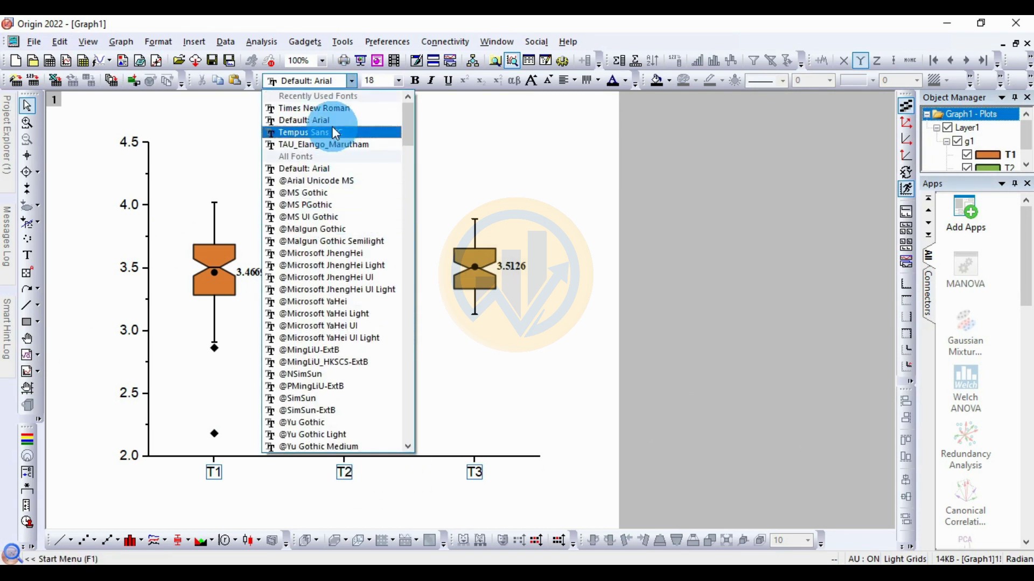
pyautogui.click(334, 109)
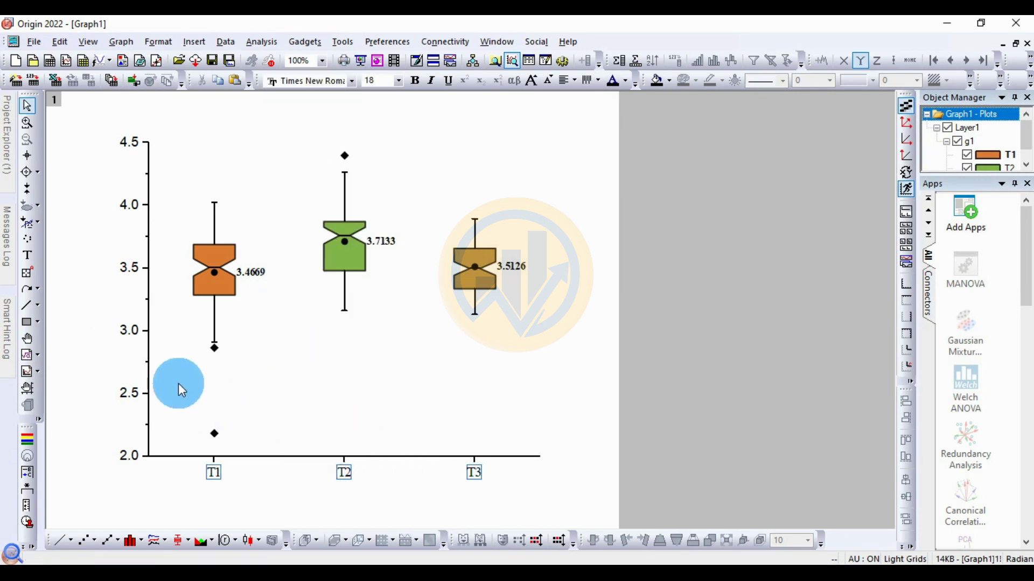
pyautogui.click(135, 335)
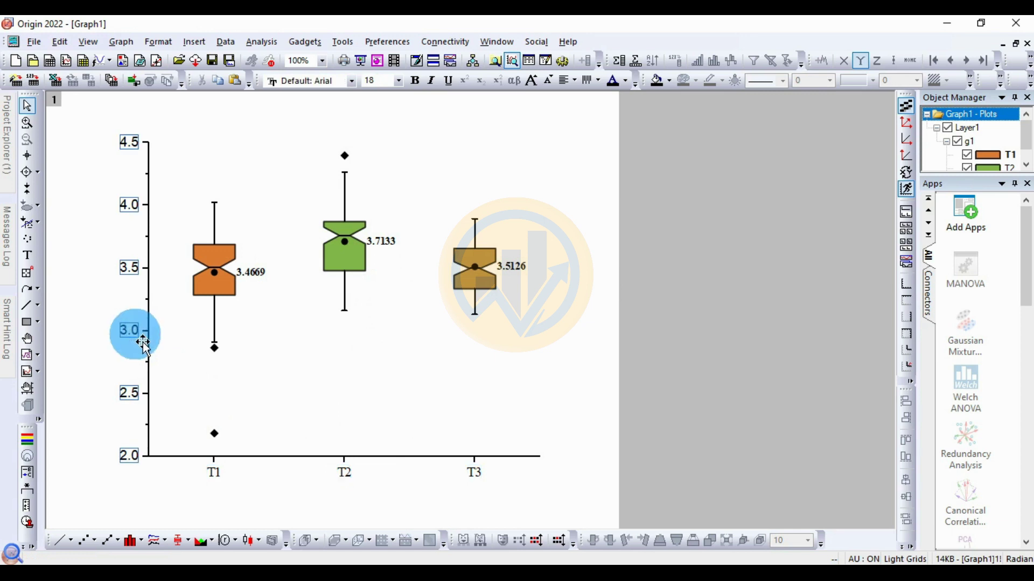
pyautogui.click(352, 80)
pyautogui.scroll(1, 340, 117)
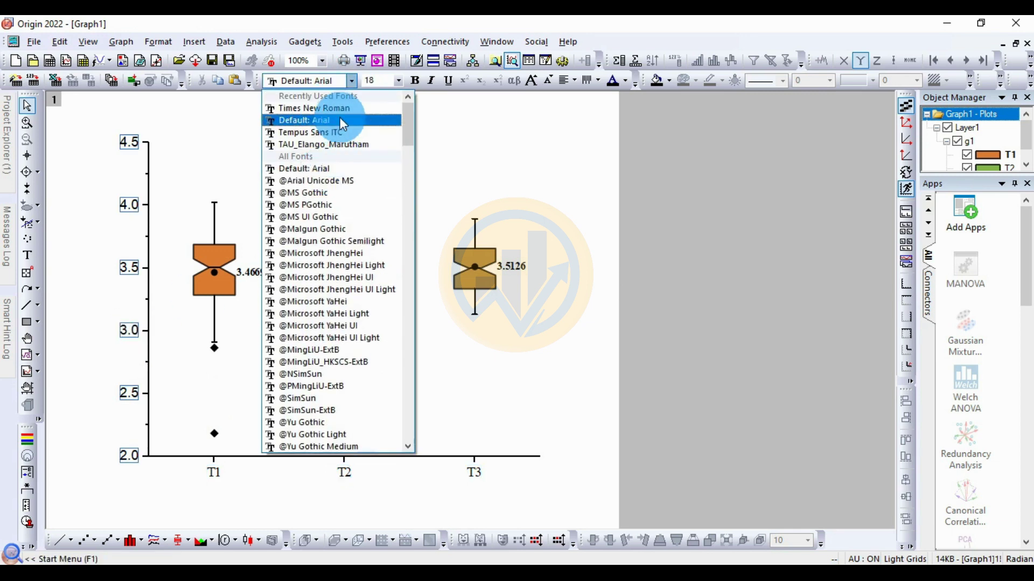
pyautogui.click(341, 110)
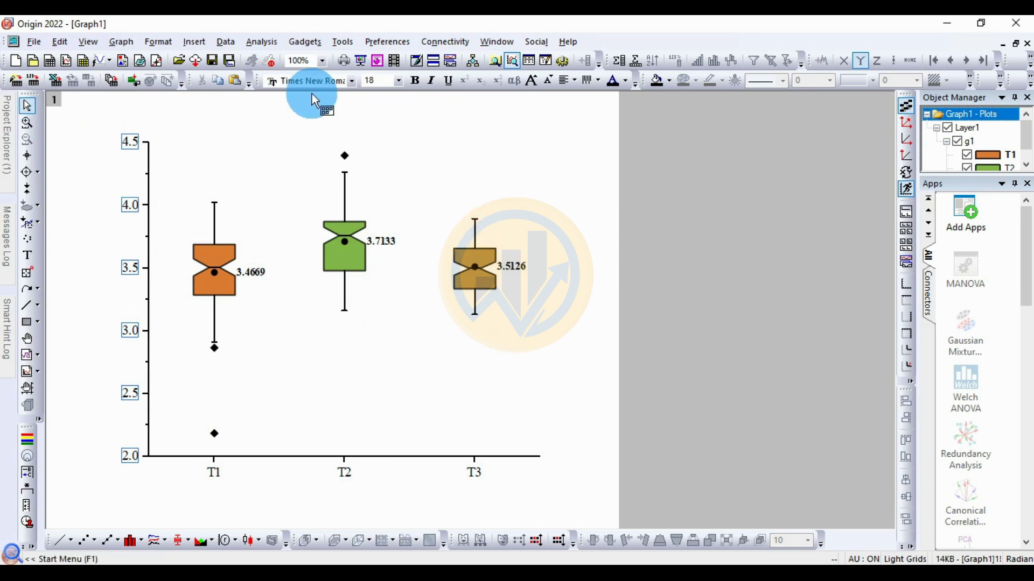
pyautogui.click(405, 380)
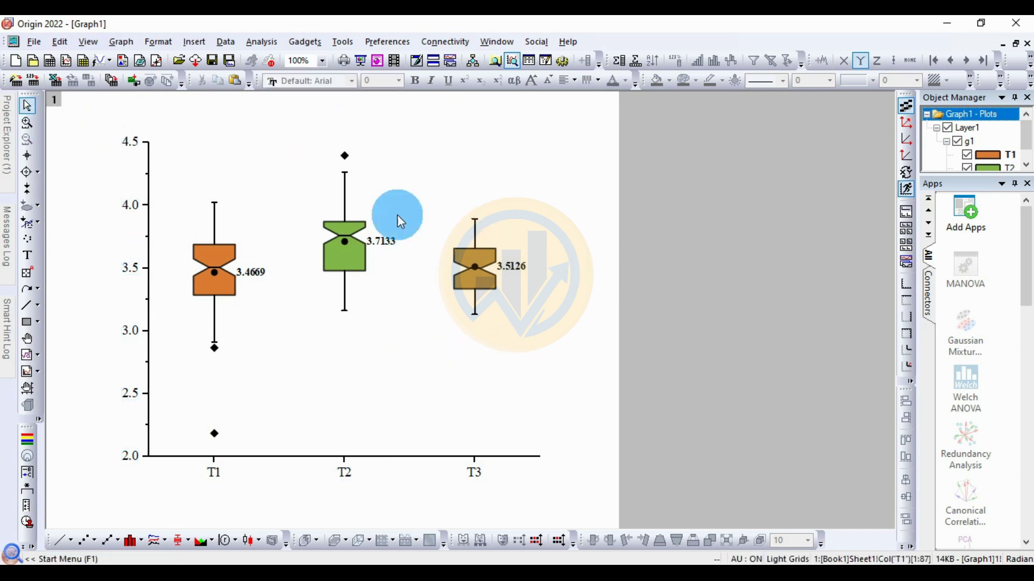
# Step: Add a Top-X Right-Y linked layer and delete its extra axis titles and top tick numbers
pyautogui.click(908, 333)
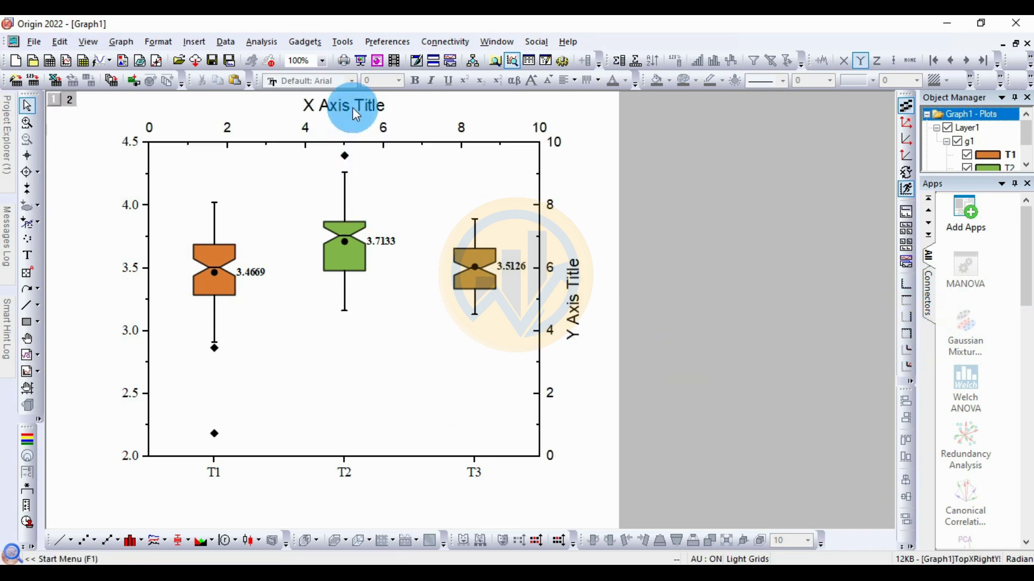
pyautogui.click(354, 110)
pyautogui.press('Delete')
pyautogui.click(560, 296)
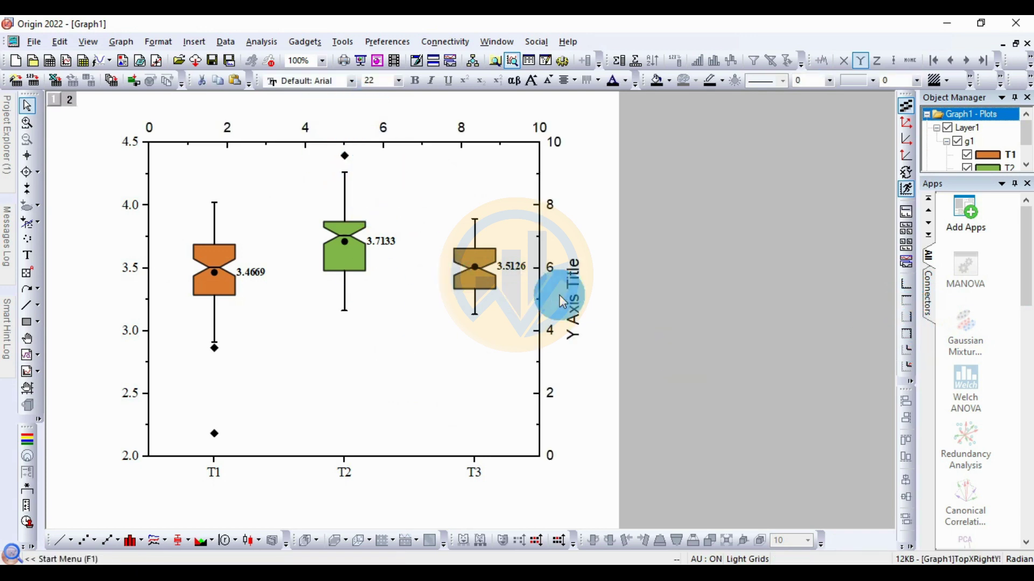
pyautogui.press('Delete')
pyautogui.press('Delete')
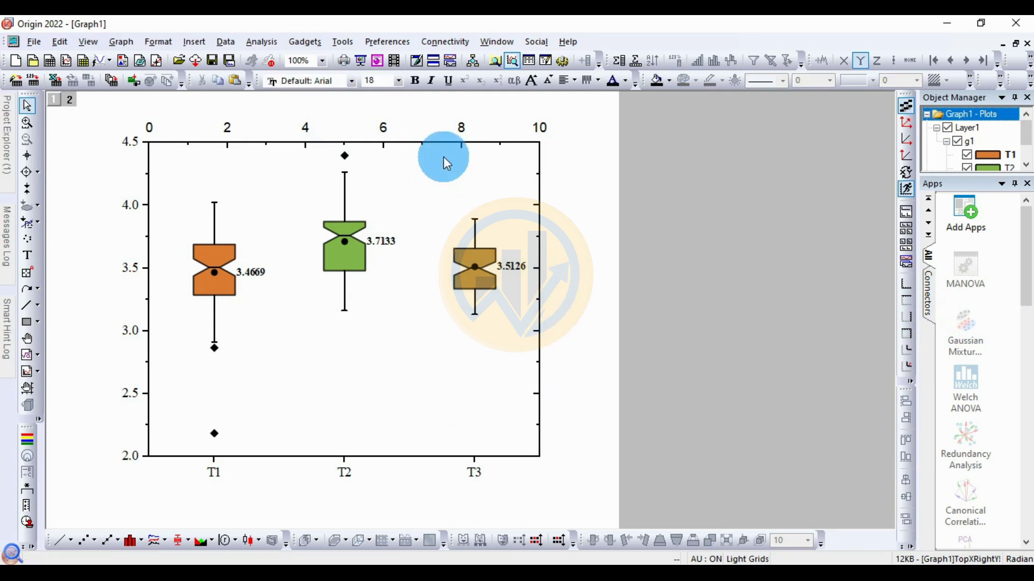
pyautogui.click(387, 127)
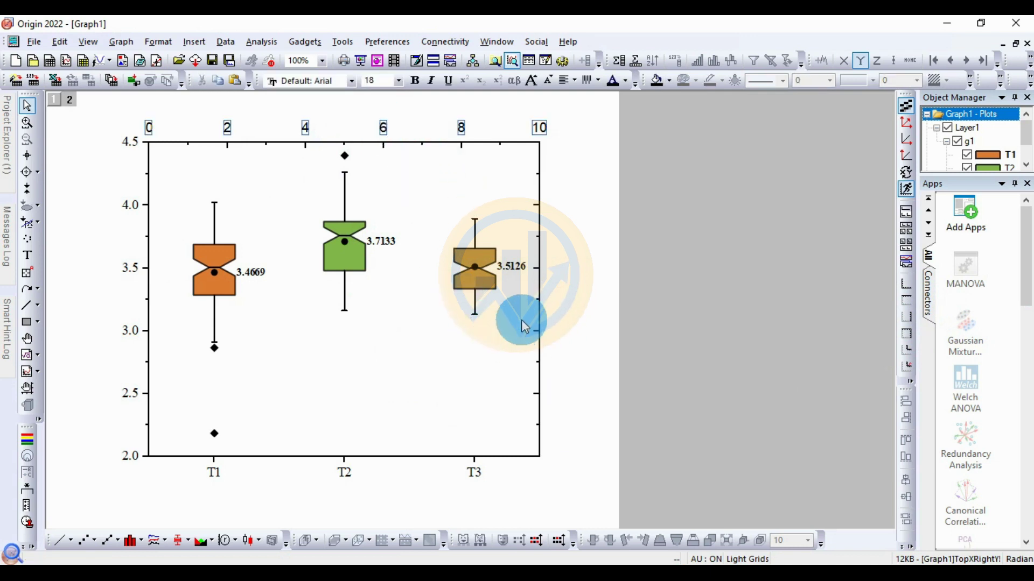
pyautogui.press('Delete')
pyautogui.click(539, 314)
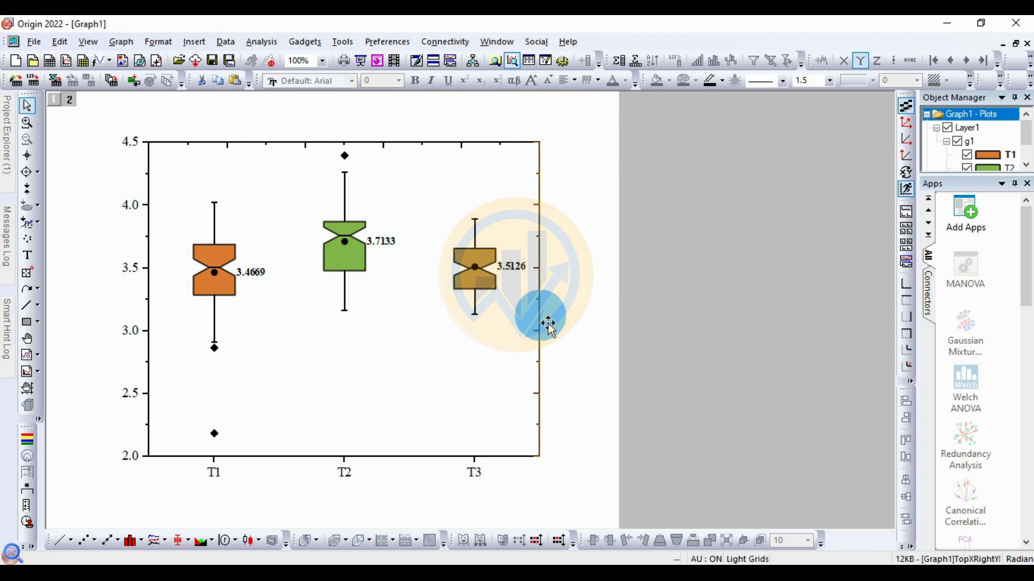
pyautogui.click(207, 141)
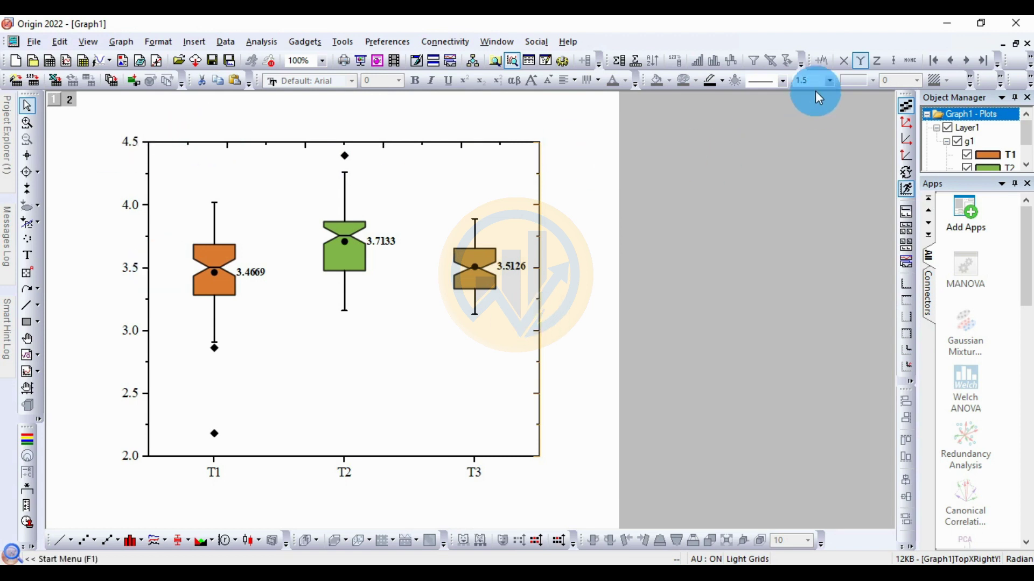
# Step: Thicken the top, right, bottom and left axis lines to width 2
pyautogui.click(829, 80)
pyautogui.click(808, 134)
pyautogui.click(415, 457)
pyautogui.click(843, 156)
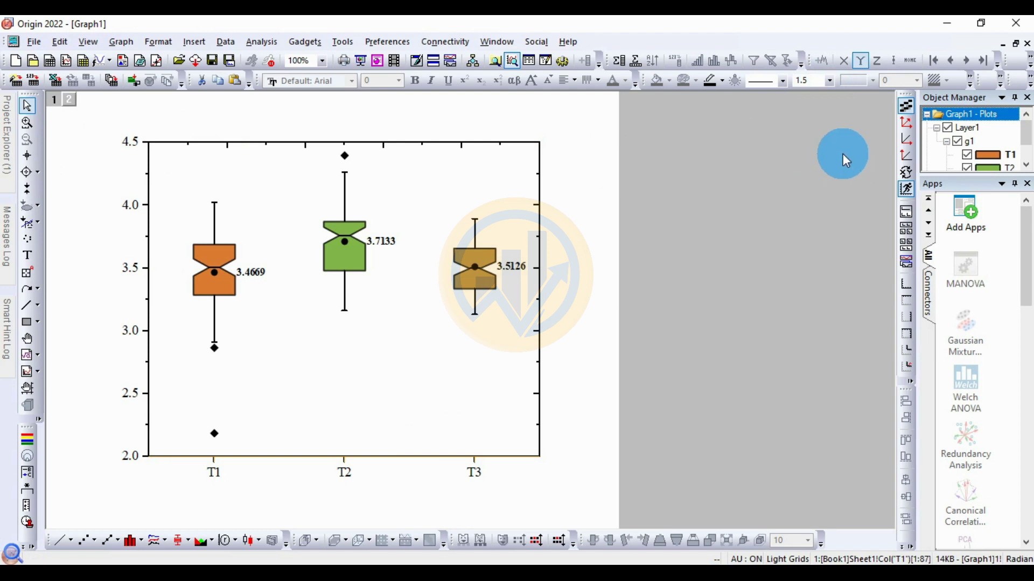
pyautogui.click(829, 80)
pyautogui.click(268, 357)
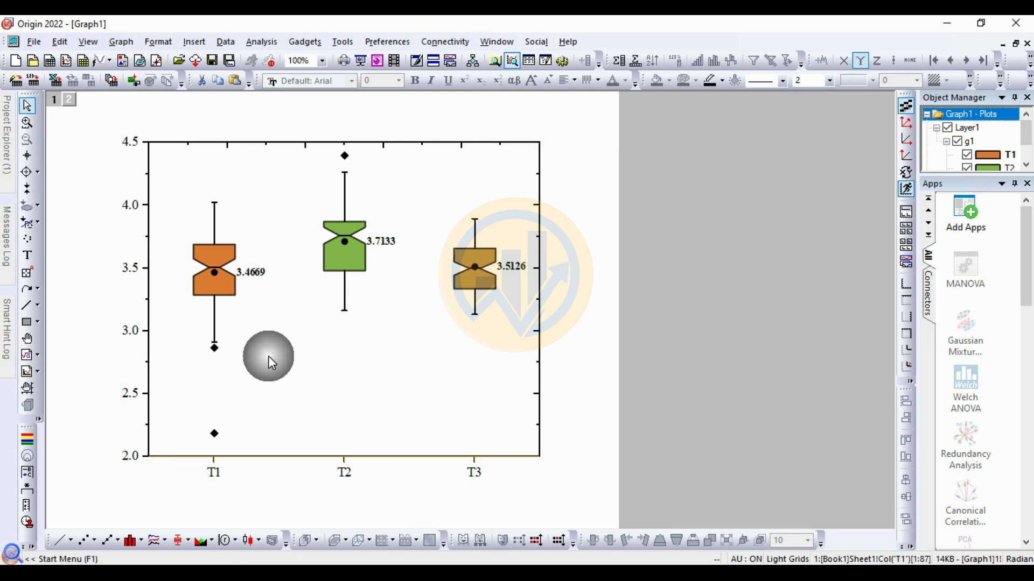
pyautogui.click(149, 358)
pyautogui.click(748, 129)
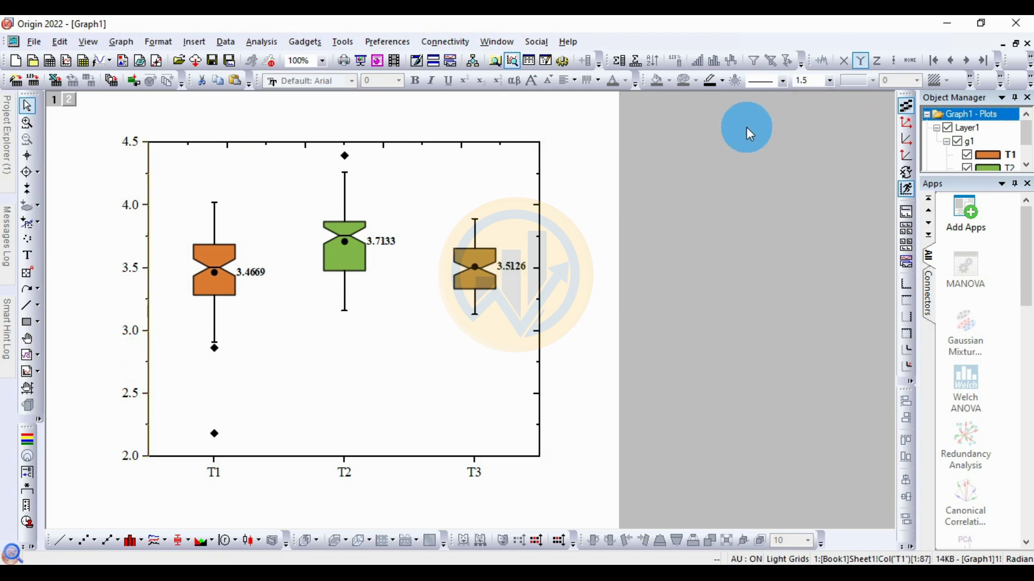
pyautogui.click(828, 82)
pyautogui.click(799, 133)
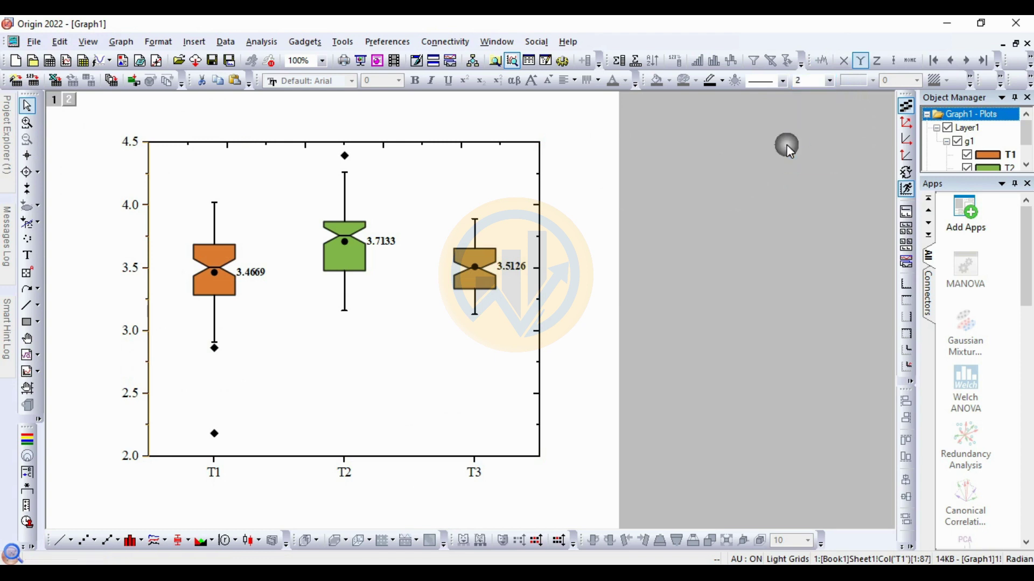
pyautogui.click(590, 269)
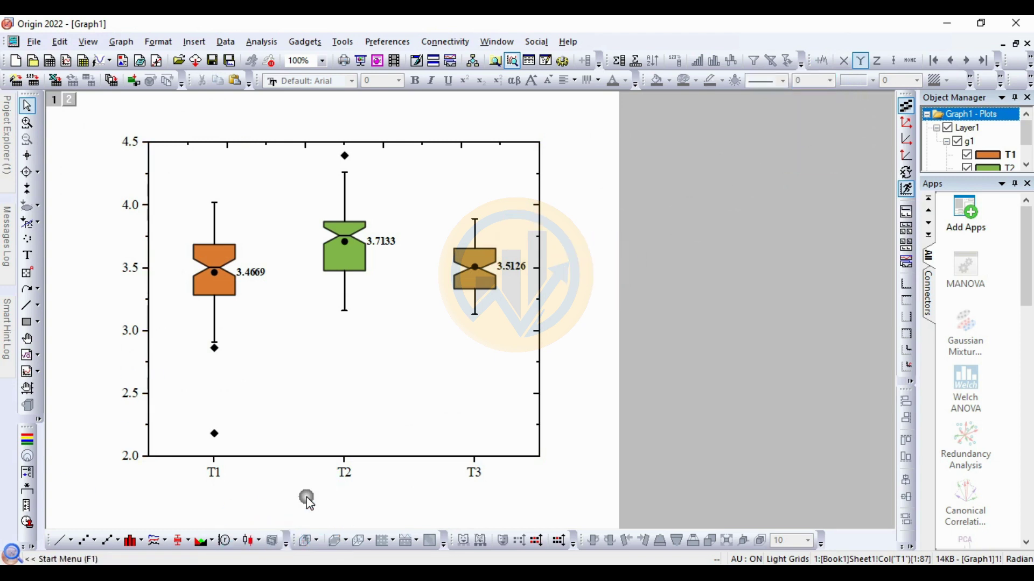
pyautogui.click(29, 255)
# Step: Add a 'Treatments' title below the x-axis in bold Times New Roman
pyautogui.click(287, 508)
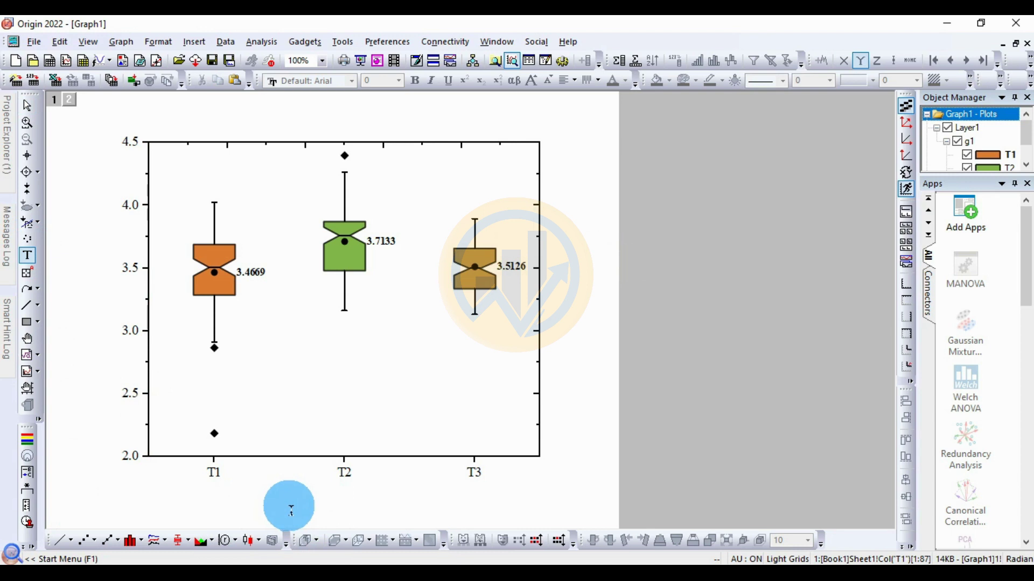
pyautogui.write('Tre')
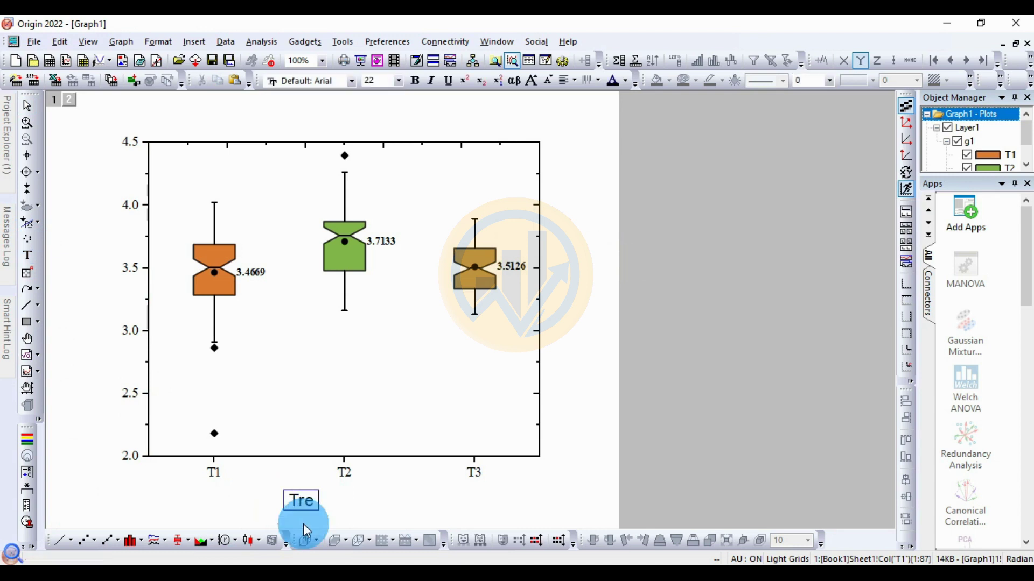
pyautogui.write('atments')
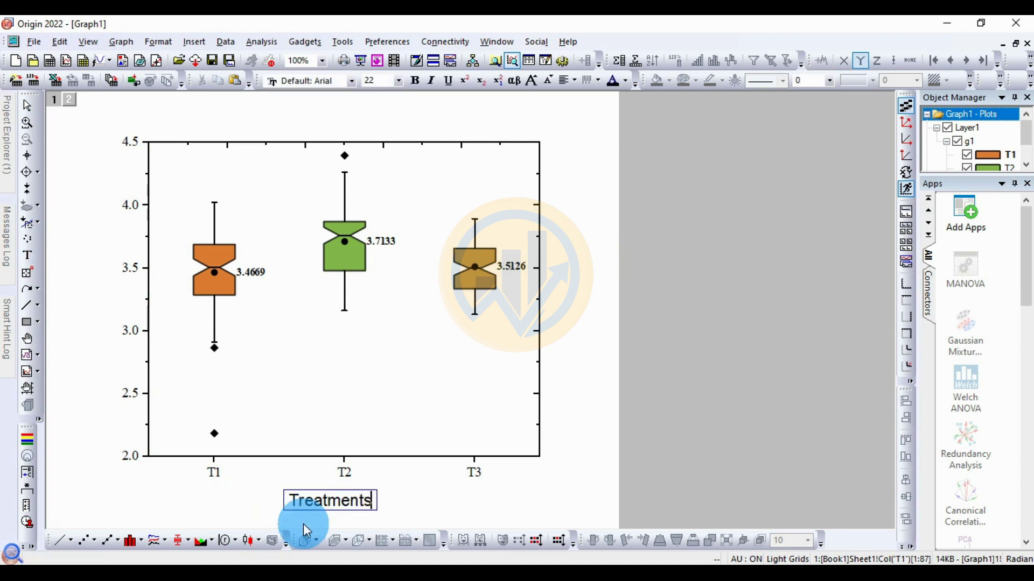
pyautogui.moveTo(370, 501); pyautogui.dragTo(284, 499)
pyautogui.click(347, 82)
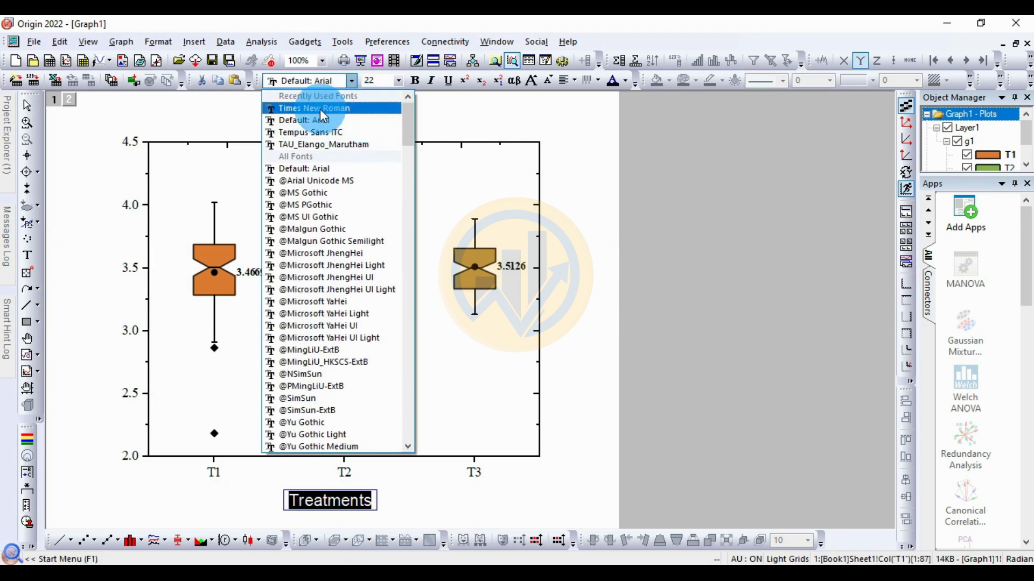
pyautogui.click(327, 108)
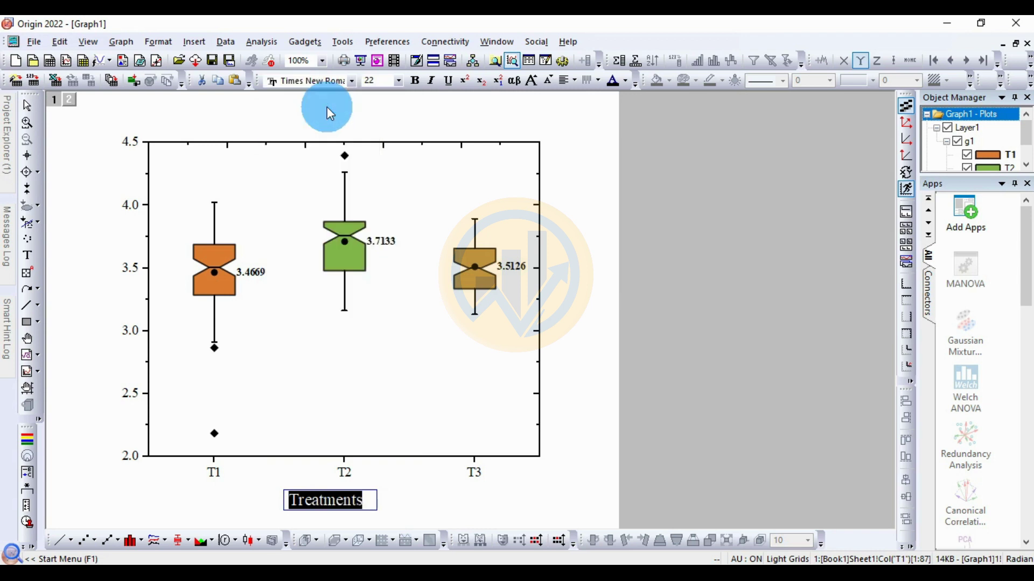
pyautogui.click(414, 81)
pyautogui.click(408, 463)
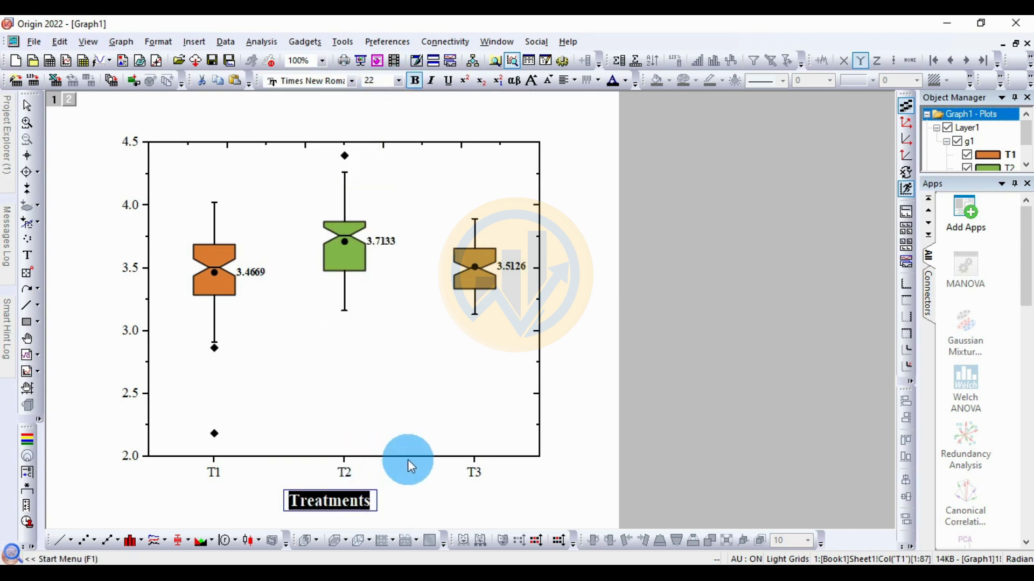
# Step: Set the Treatments title's font size to 20
pyautogui.click(342, 502)
pyautogui.doubleClick(347, 503)
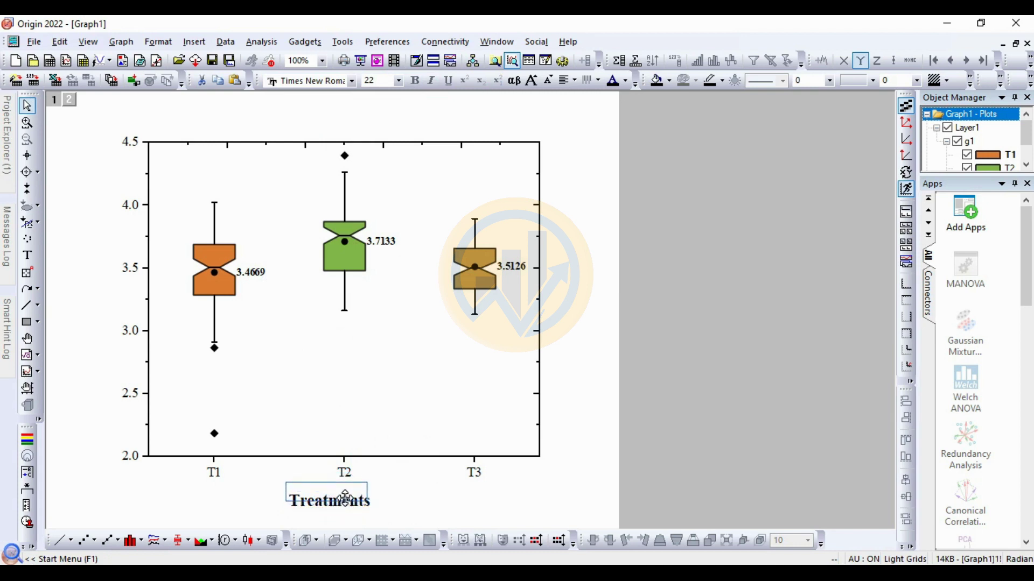
pyautogui.click(389, 497)
pyautogui.click(344, 492)
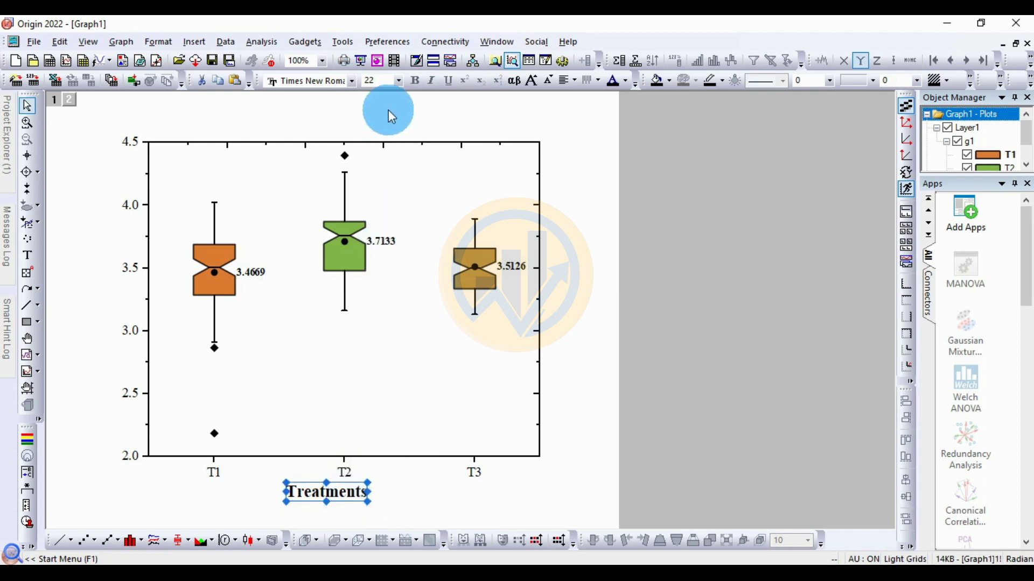
pyautogui.click(399, 80)
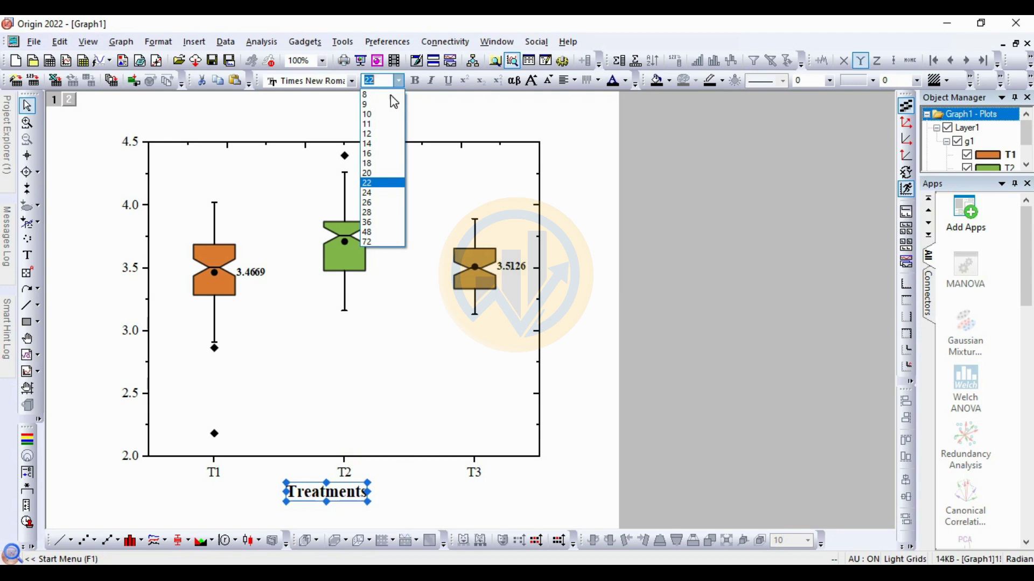
pyautogui.click(370, 173)
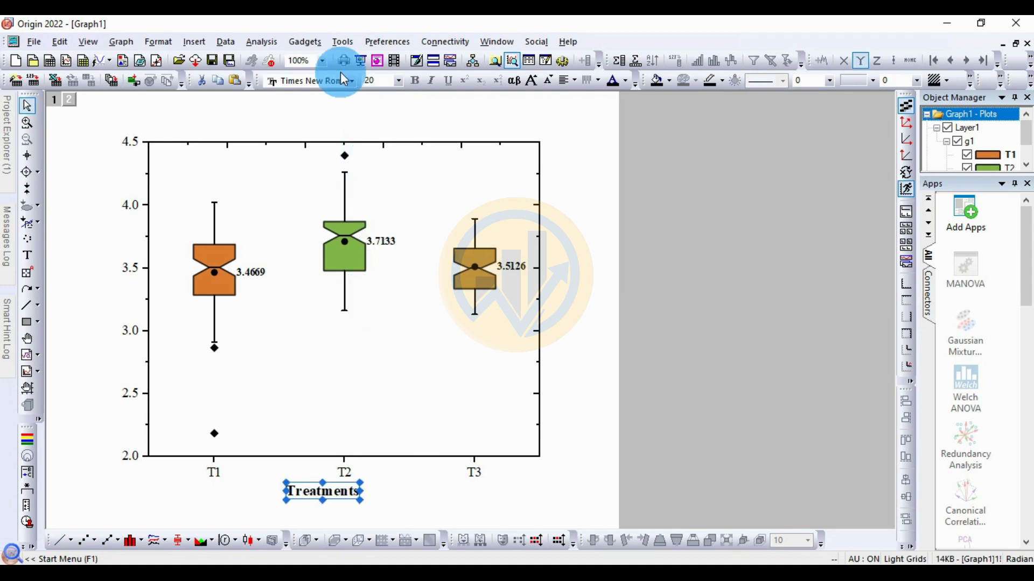
# Step: Remove bold from the Treatments title text
pyautogui.doubleClick(333, 491)
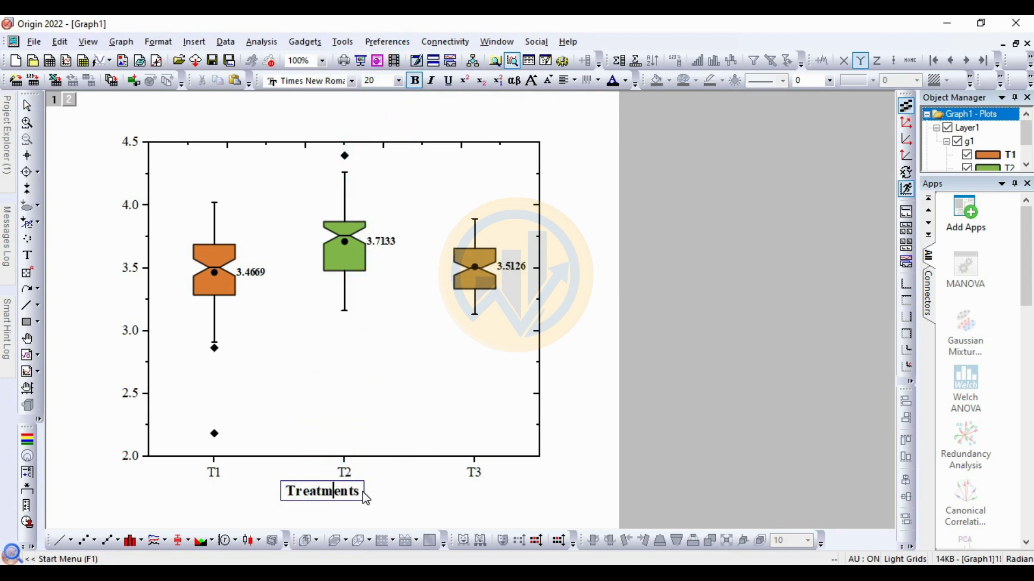
pyautogui.moveTo(363, 492); pyautogui.dragTo(284, 492)
pyautogui.click(414, 81)
pyautogui.click(407, 487)
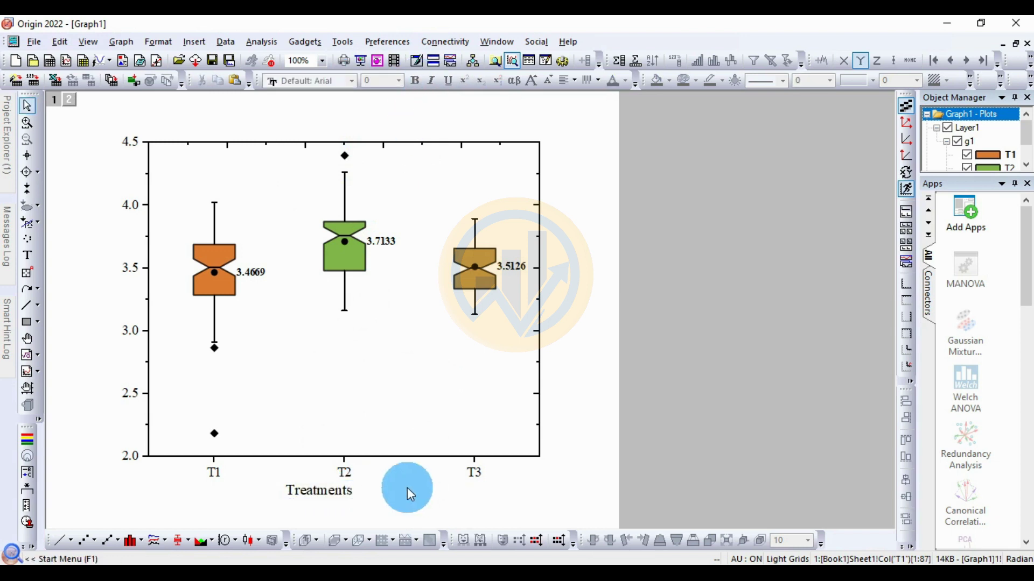
pyautogui.doubleClick(248, 274)
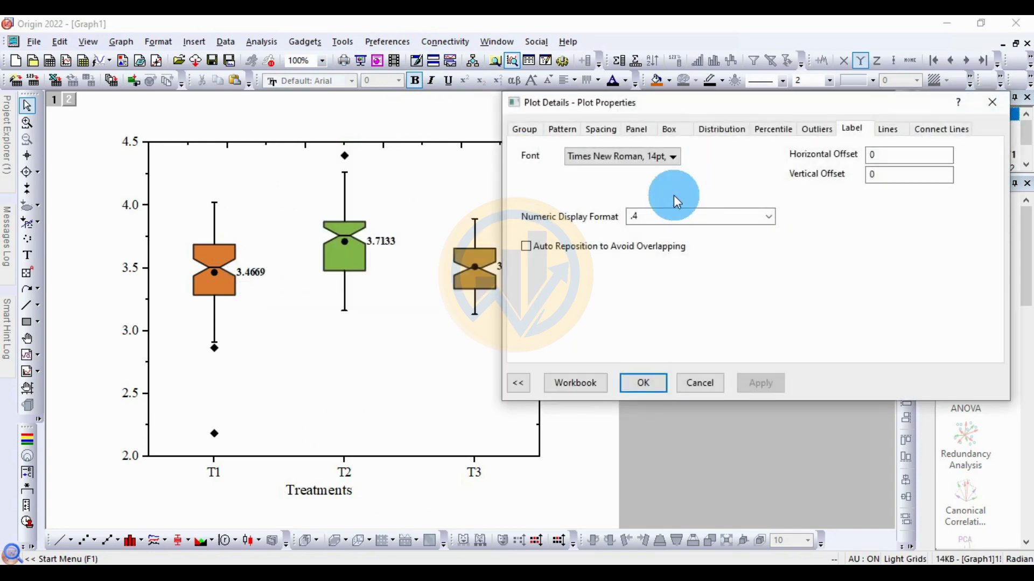
# Step: Turn off bold for the mean value labels and close Plot Details
pyautogui.click(673, 157)
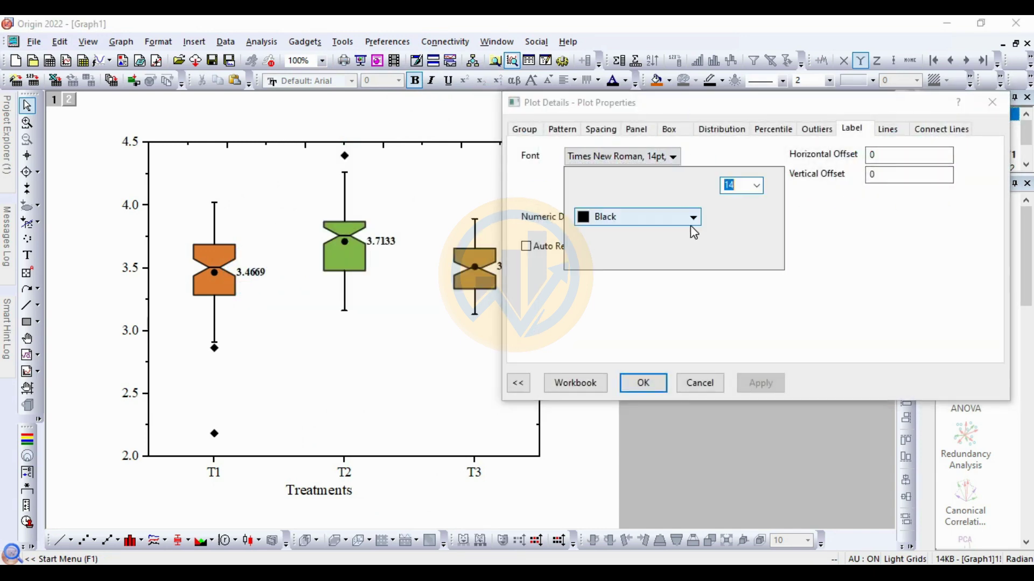
pyautogui.click(728, 251)
pyautogui.click(774, 384)
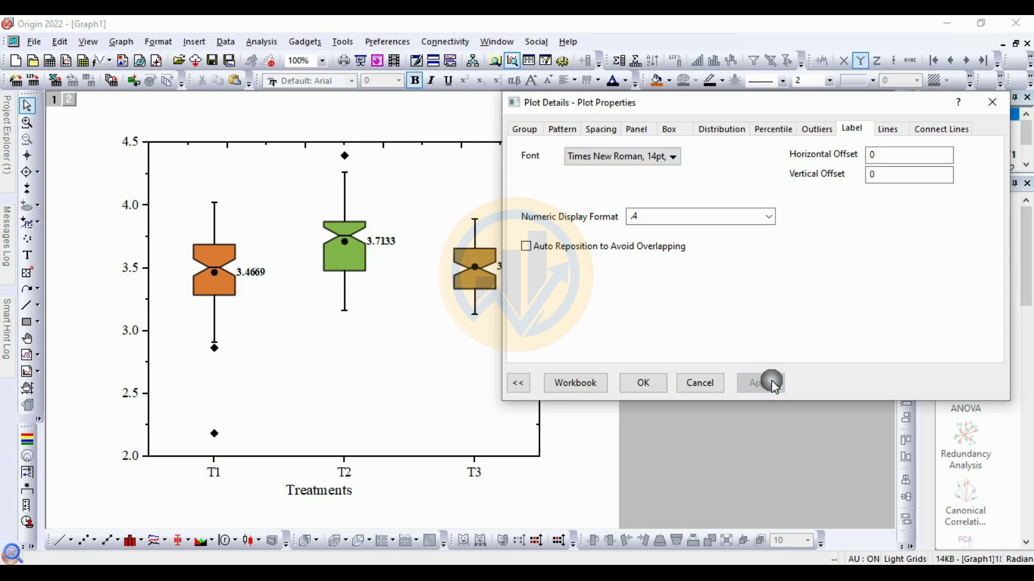
pyautogui.click(643, 383)
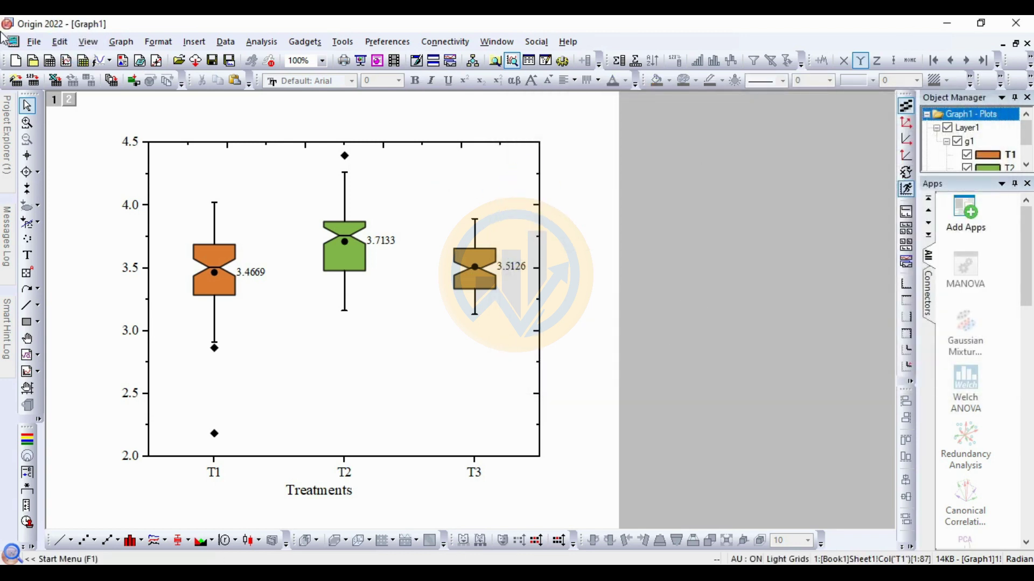
pyautogui.click(36, 43)
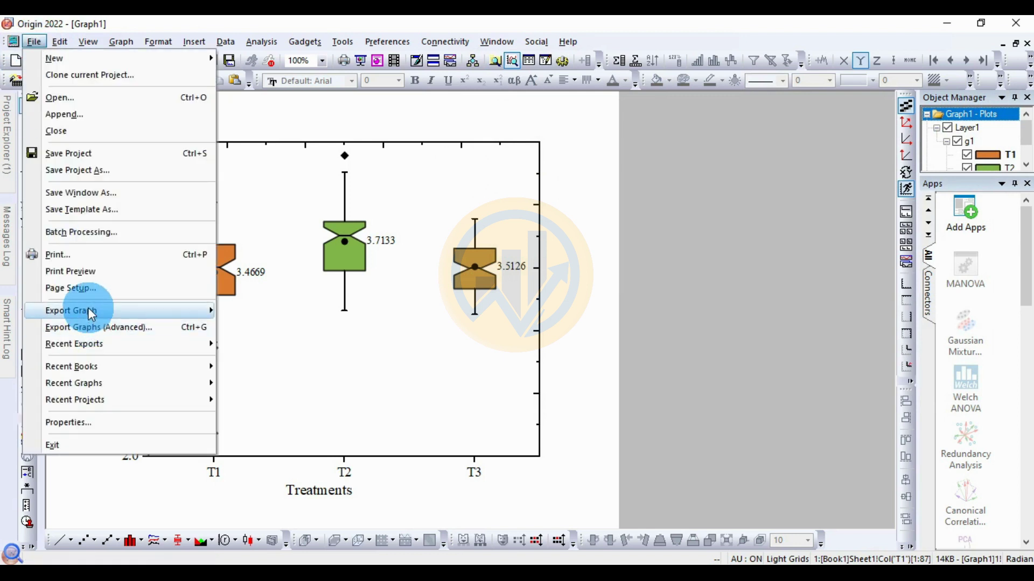
# Step: Open the Export Graphs dialog and choose JPEG as the image type
pyautogui.moveTo(92, 311)
pyautogui.click(259, 335)
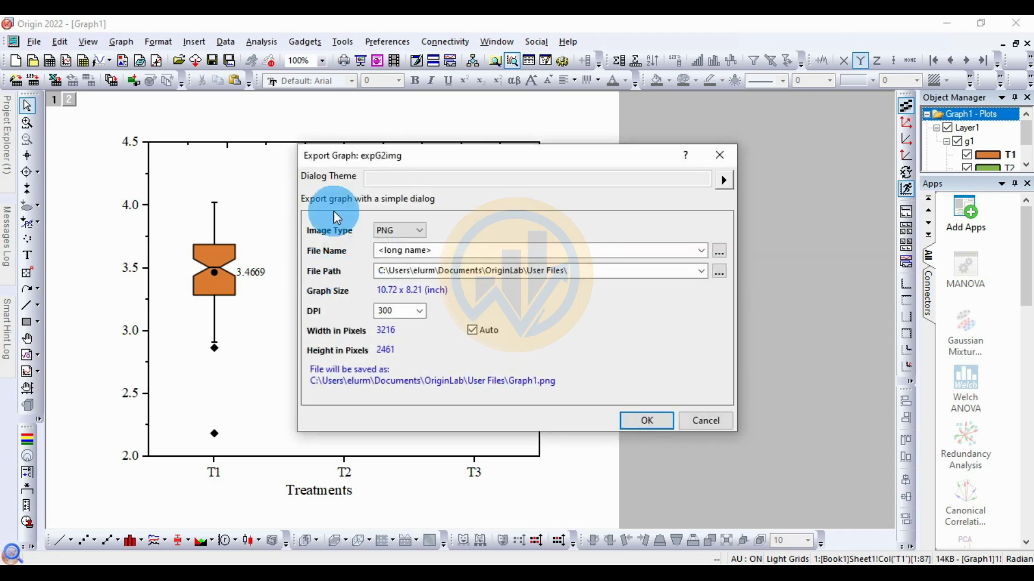
pyautogui.moveTo(419, 152); pyautogui.dragTo(506, 135)
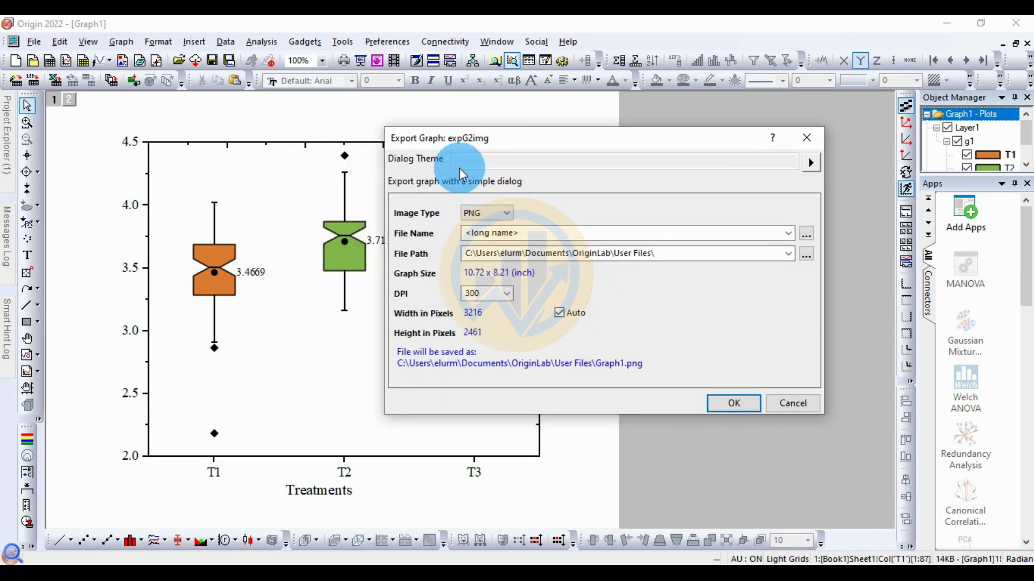
pyautogui.click(502, 214)
pyautogui.click(472, 239)
# Step: Name the exported image 'Notched Box Plot'
pyautogui.click(518, 233)
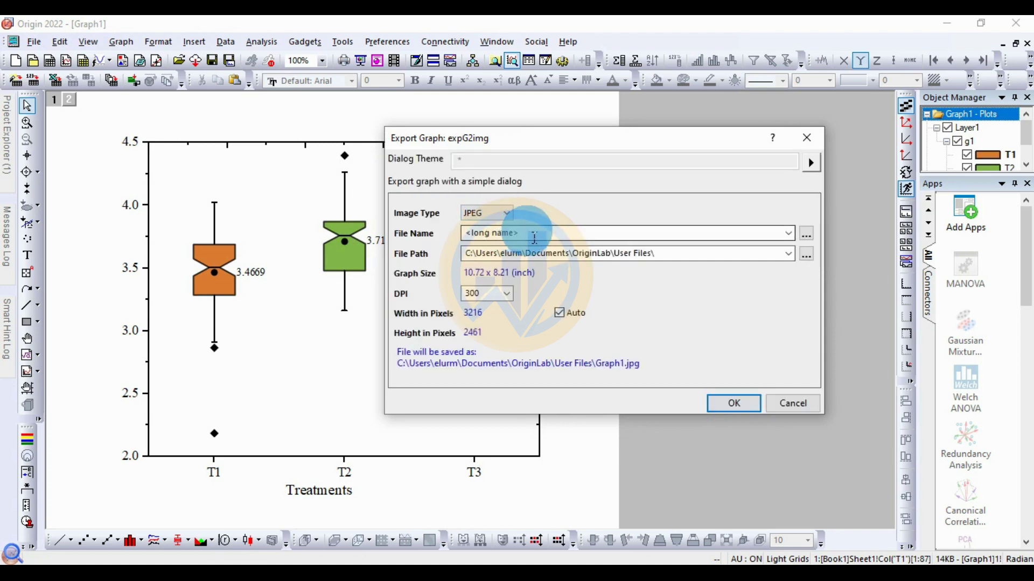
pyautogui.click(534, 235)
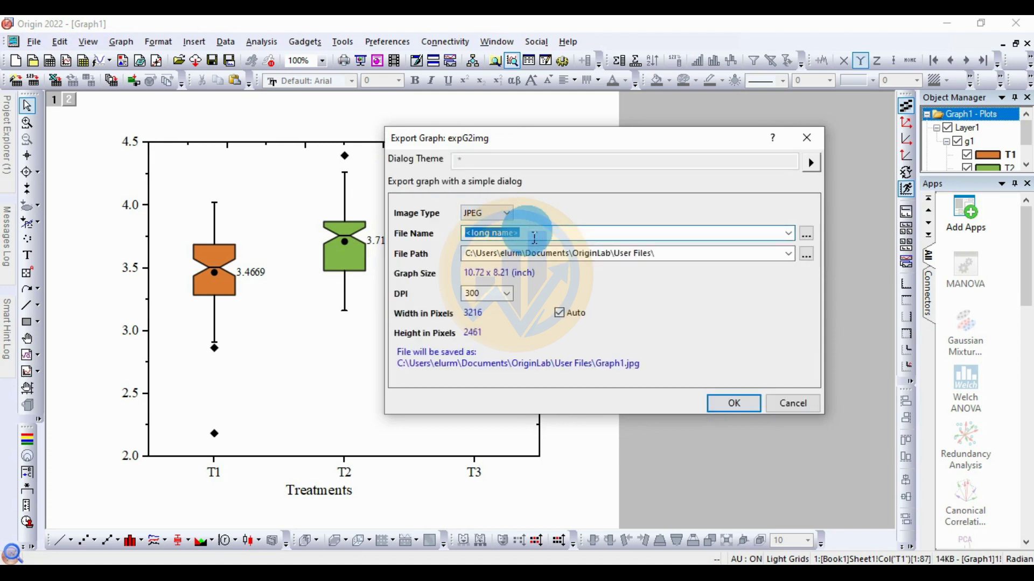
pyautogui.write('Notched Box')
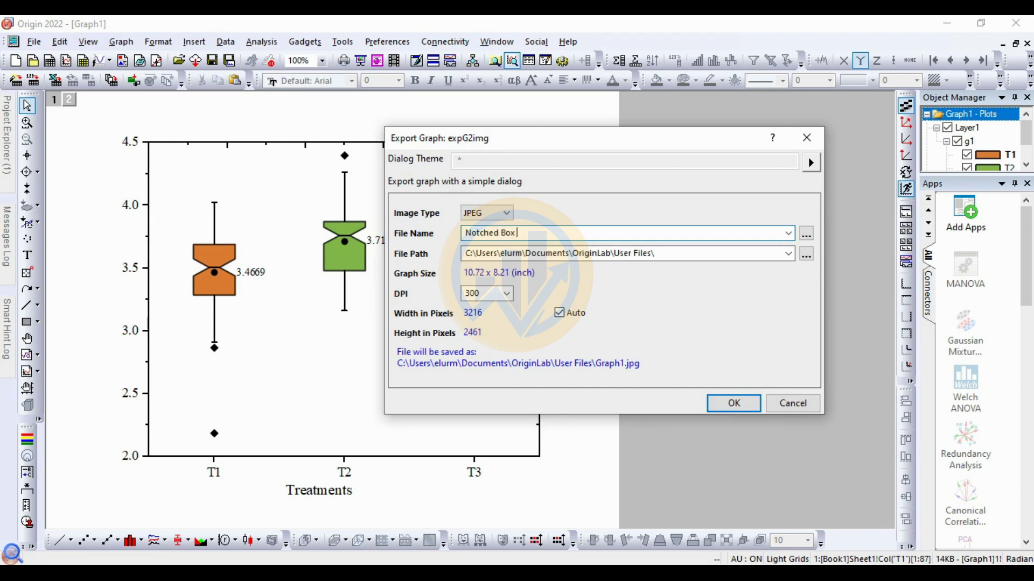
pyautogui.click(534, 236)
pyautogui.write('P')
pyautogui.click(652, 271)
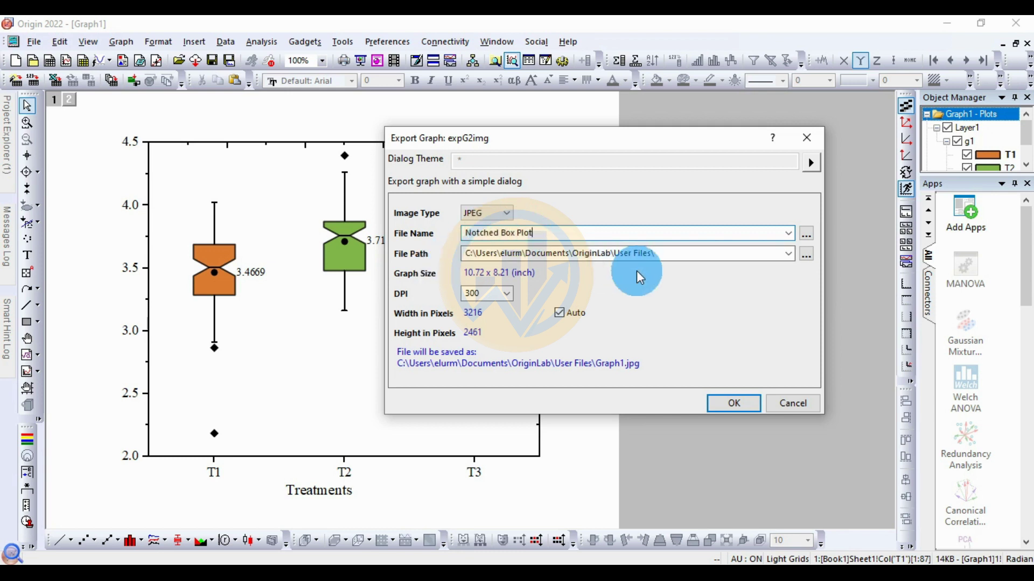
pyautogui.click(806, 254)
# Step: Set the export path to the Desktop folder 'Notched Box Plot in originpro'
pyautogui.click(806, 255)
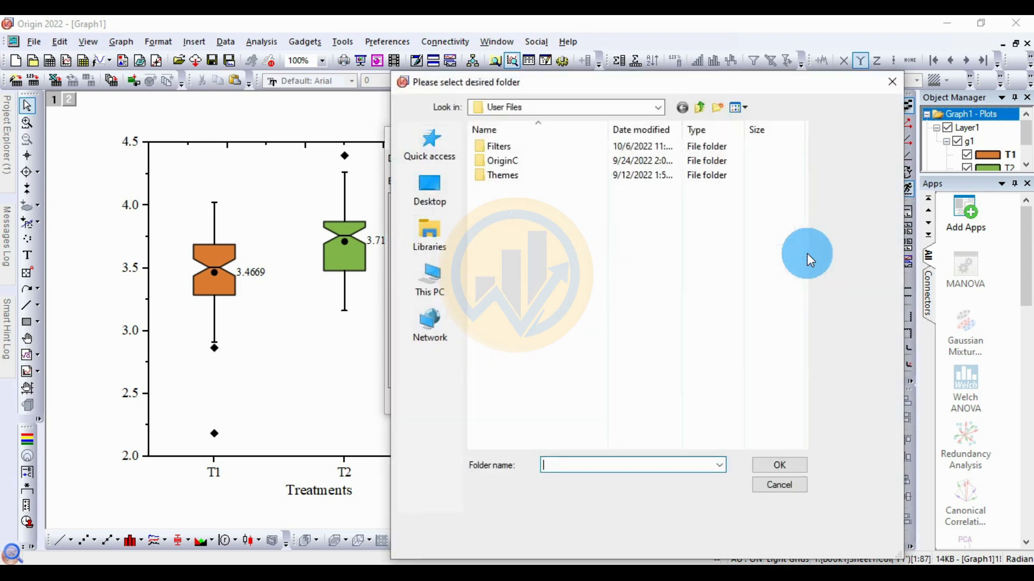
pyautogui.click(432, 203)
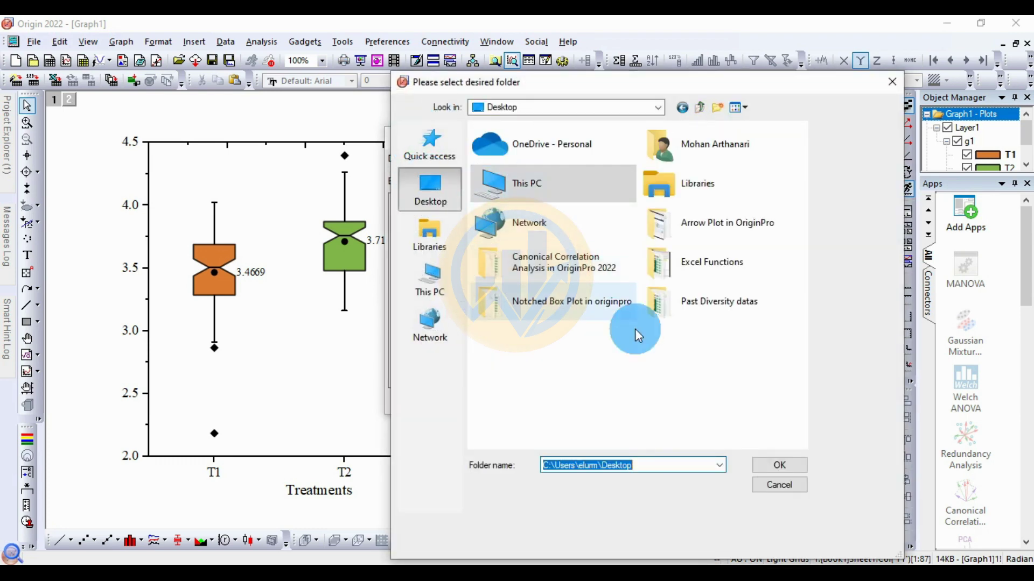
pyautogui.doubleClick(607, 310)
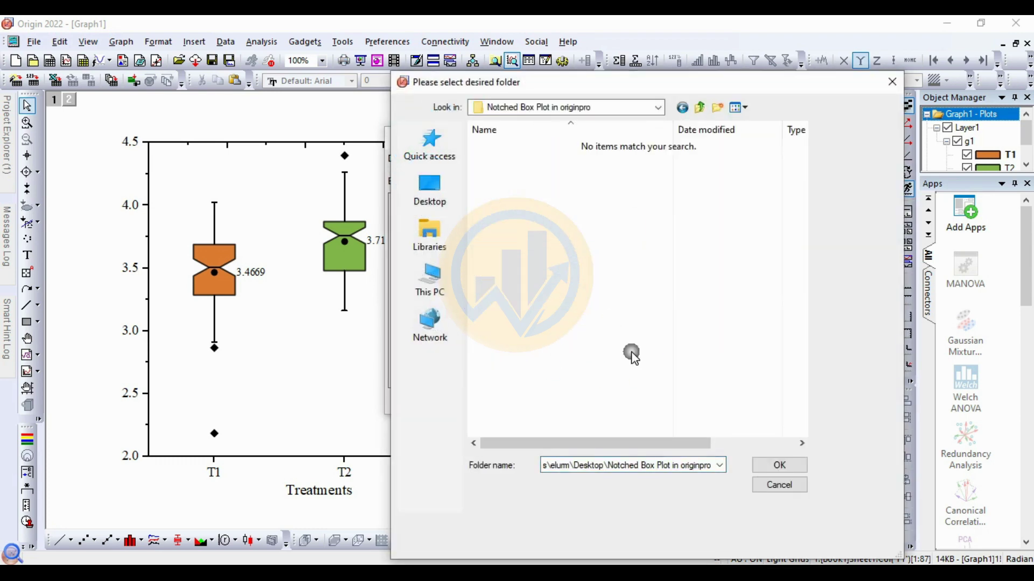
pyautogui.click(761, 465)
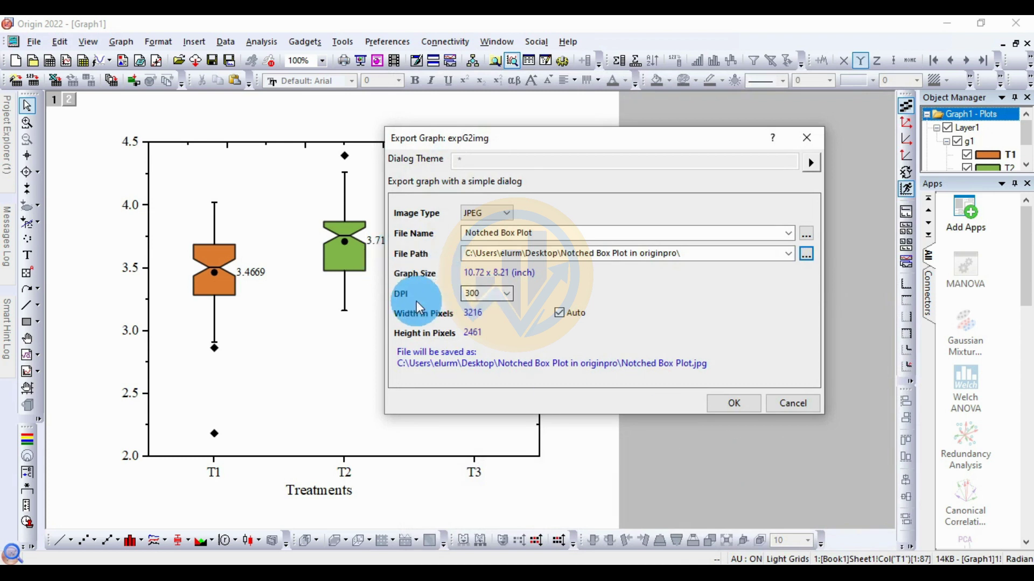
# Step: Export the graph as a 300 DPI JPEG
pyautogui.click(506, 295)
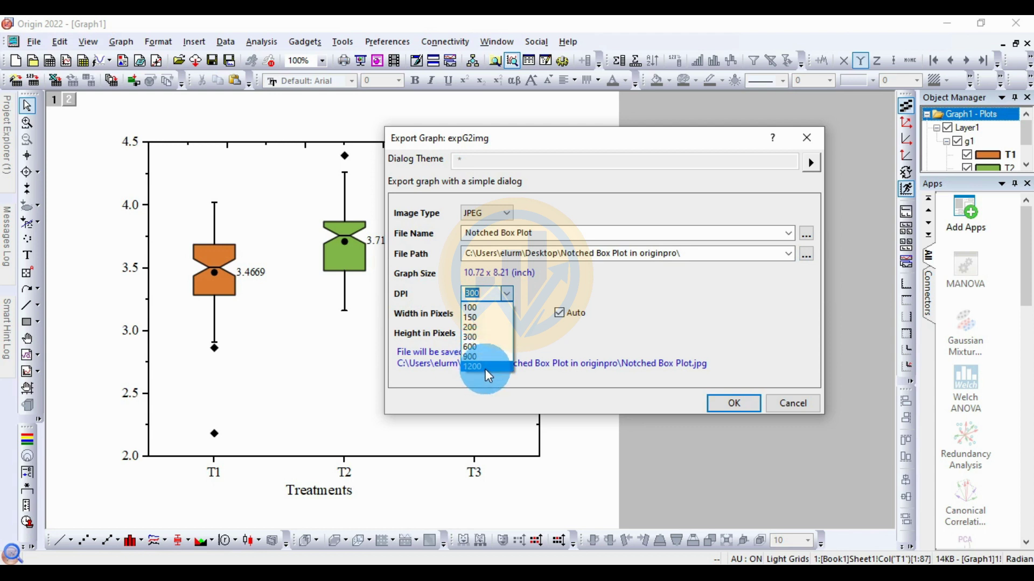
pyautogui.click(503, 337)
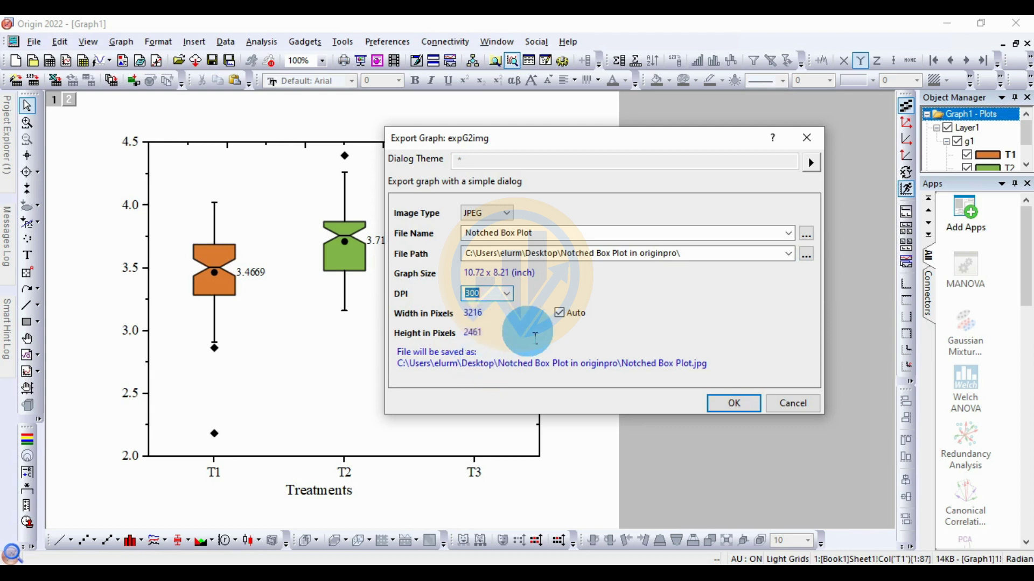
pyautogui.click(740, 408)
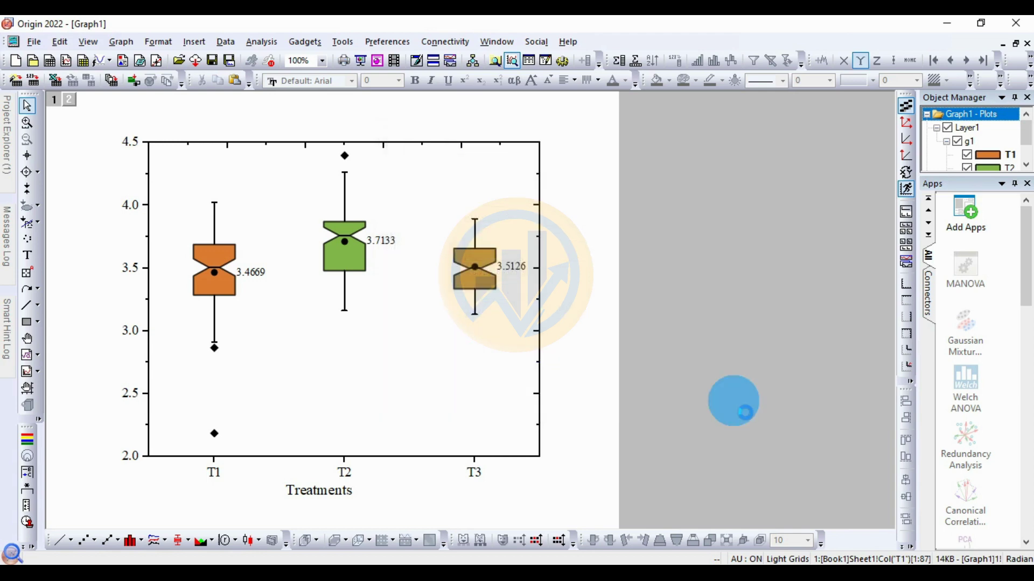
# Step: Open the exported Notched Box Plot image from its folder
pyautogui.click(330, 561)
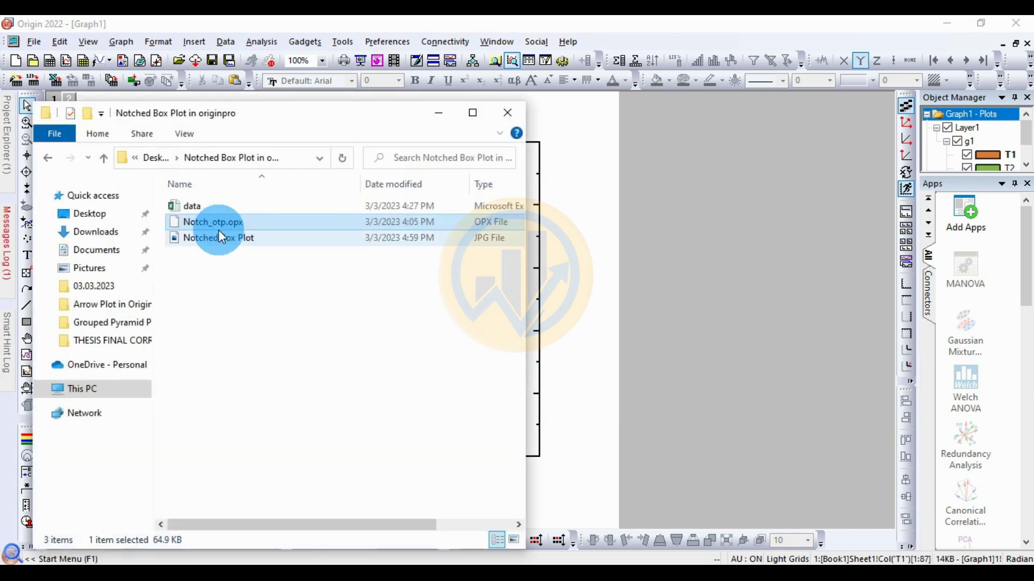
pyautogui.doubleClick(218, 237)
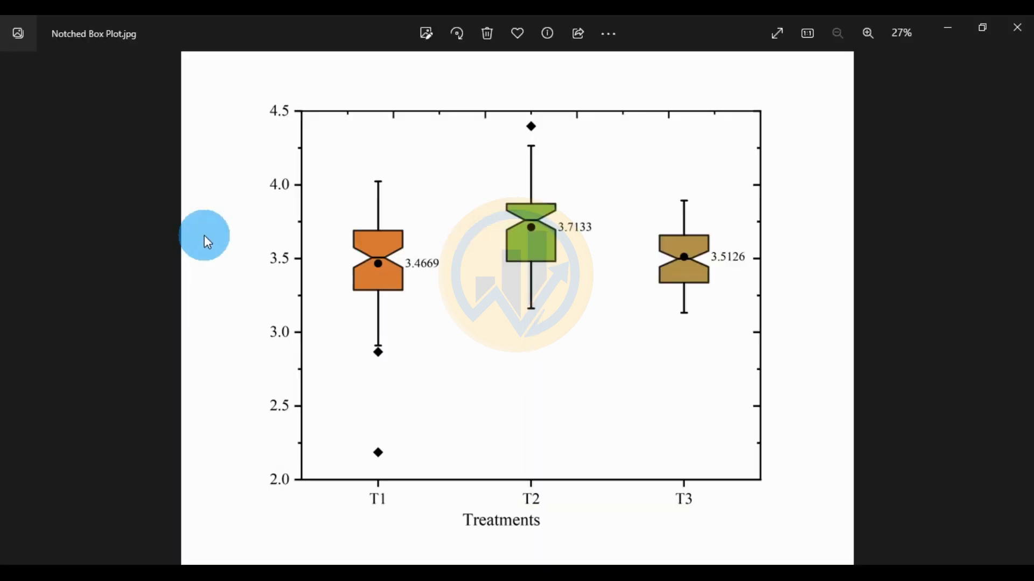